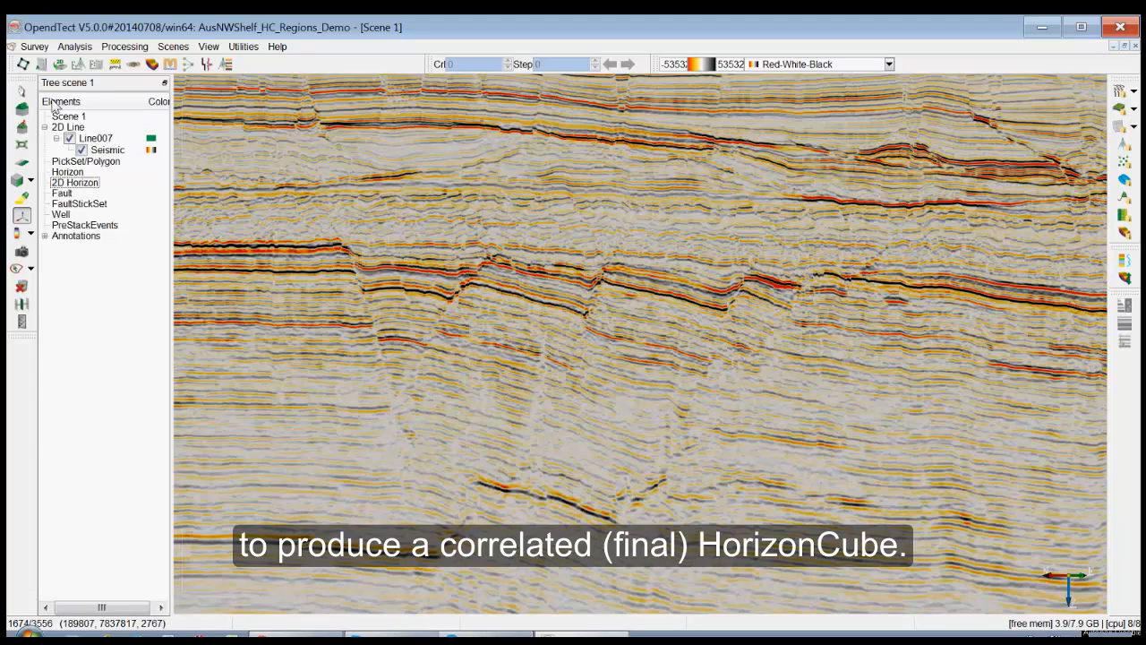
Step: Start creating a new 2D HorizonCube from the HorizonCube control center and close the control center
{"action": "left_click", "coordinate": [124, 47]}
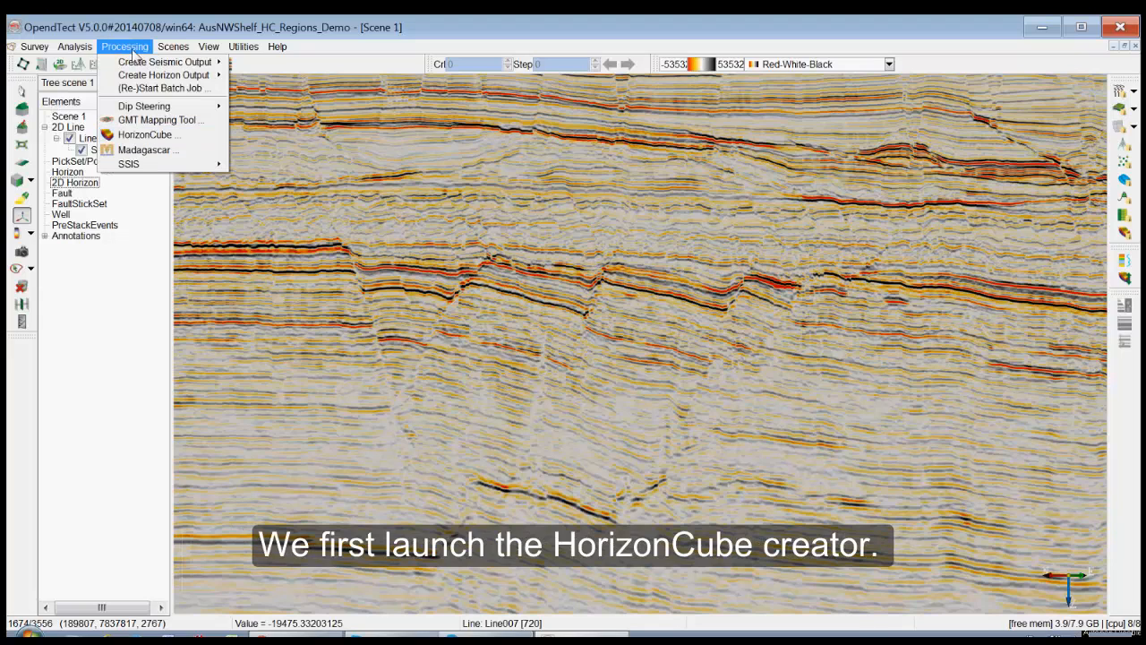
{"action": "left_click", "coordinate": [161, 139]}
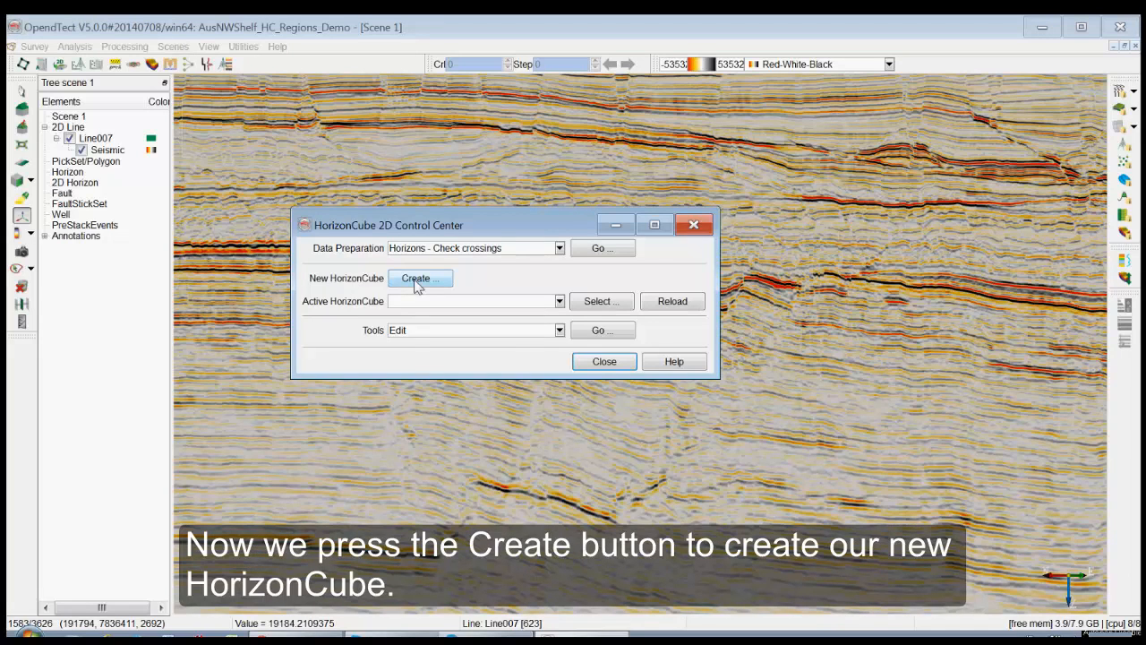
{"action": "left_click", "coordinate": [402, 278]}
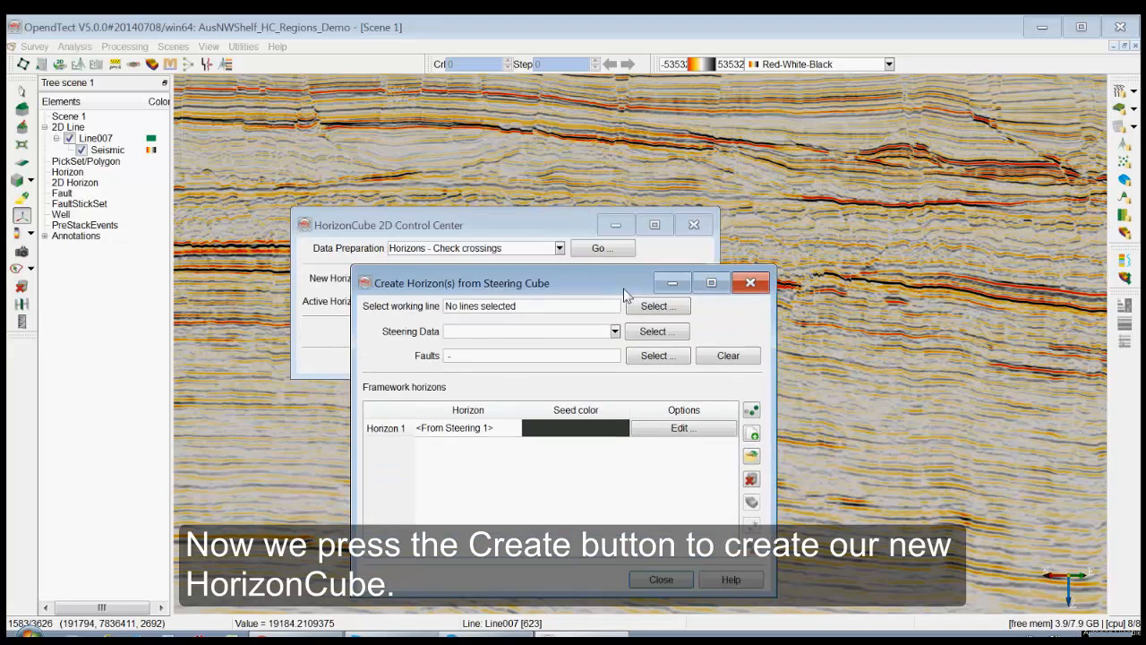
{"action": "left_click", "coordinate": [694, 225]}
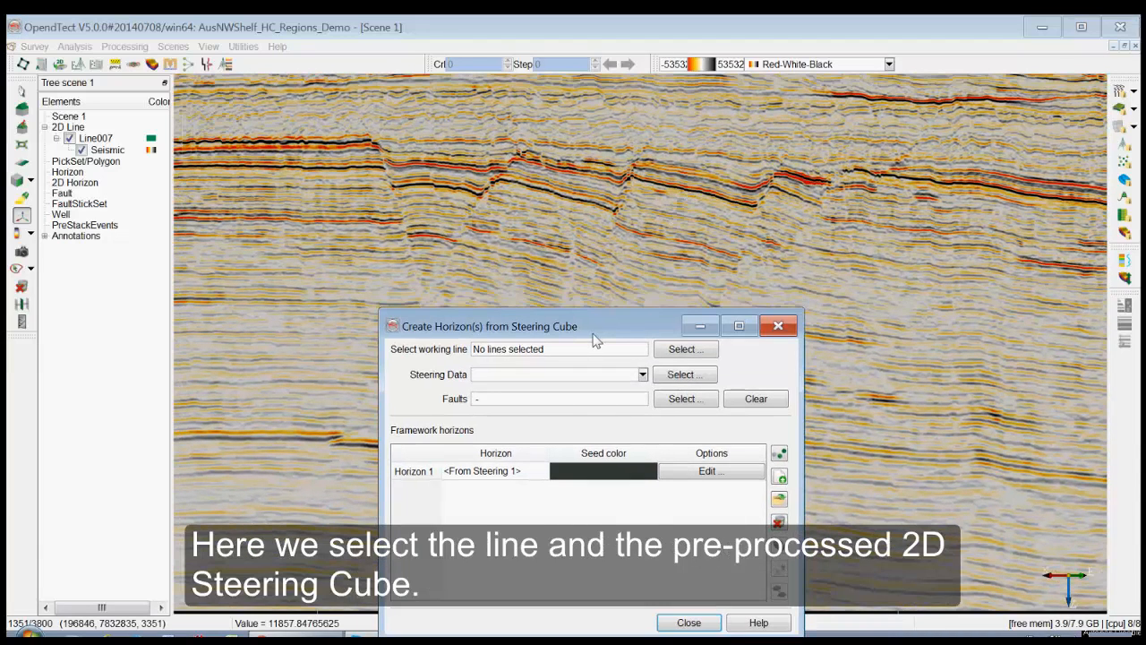
Step: Choose Line007 as the working line and FFT3x5_MF1x3 as the steering data
{"action": "left_click", "coordinate": [684, 350]}
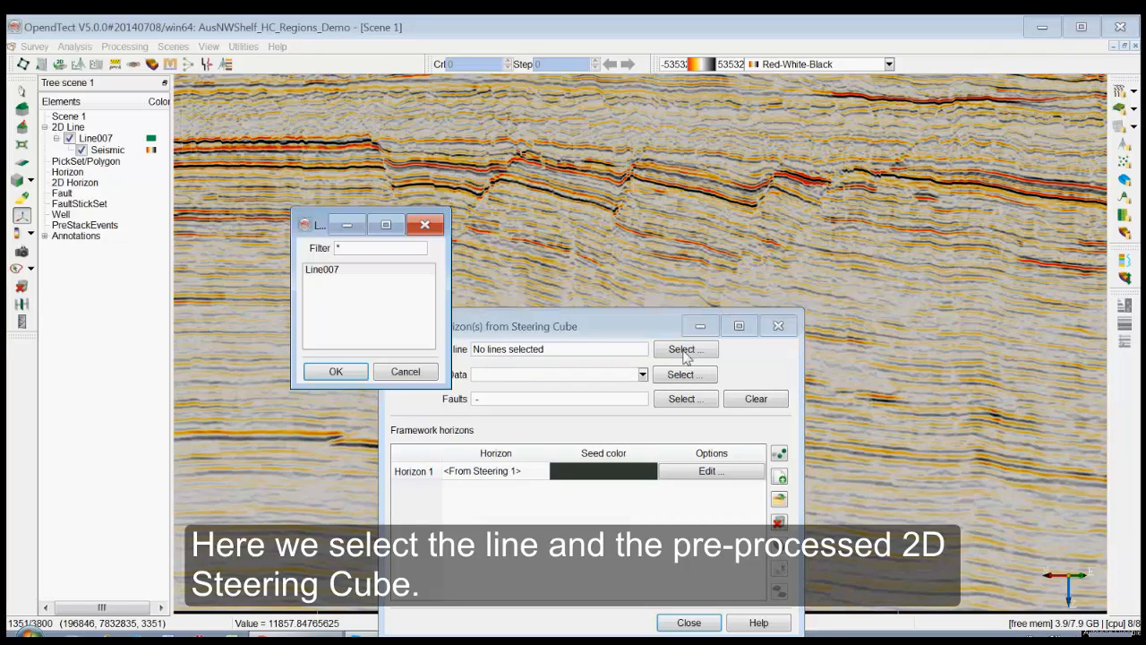
{"action": "left_click", "coordinate": [324, 270]}
{"action": "left_click", "coordinate": [336, 371]}
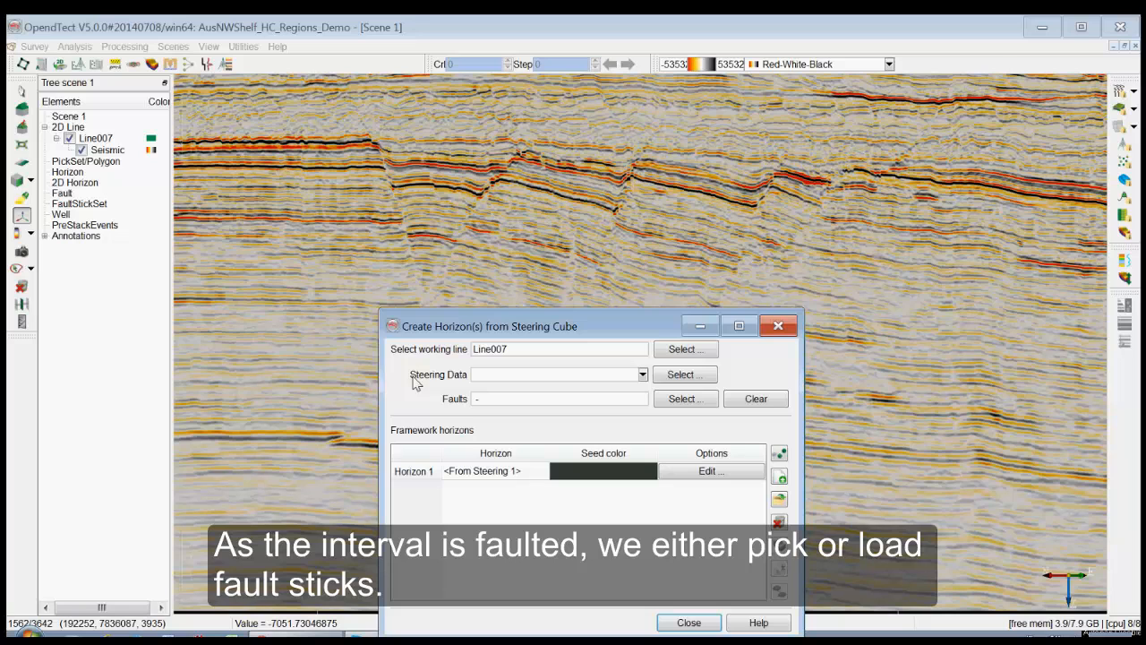
{"action": "left_click", "coordinate": [685, 374]}
{"action": "left_click", "coordinate": [341, 310]}
{"action": "left_click", "coordinate": [354, 413]}
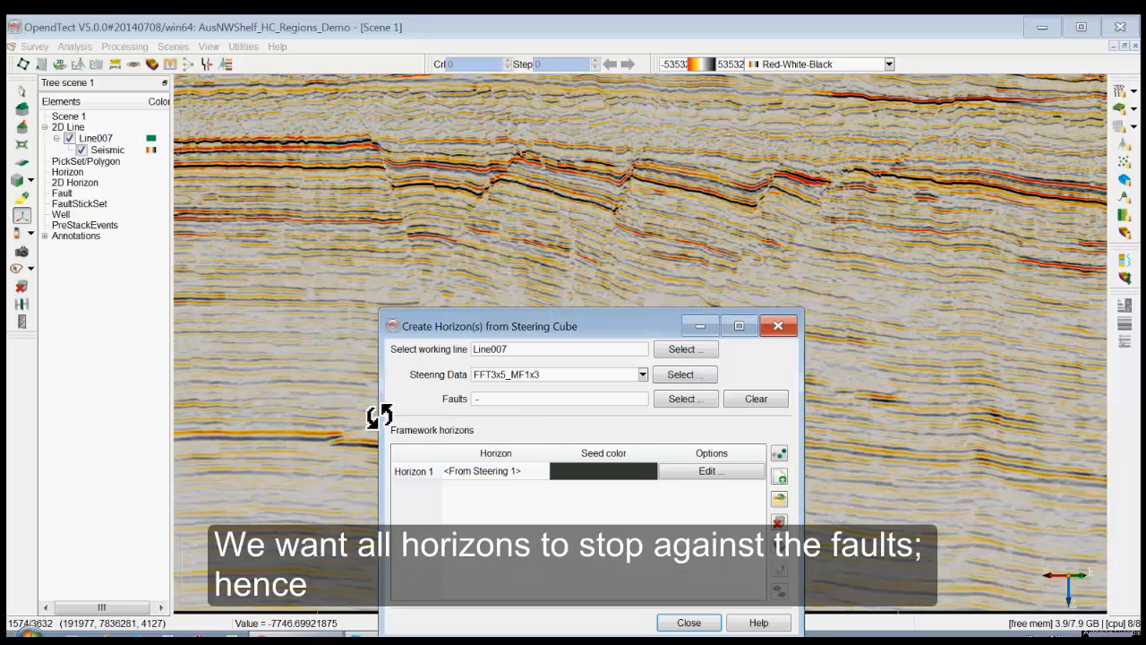
Step: Add the 2D-Lines_faults fault stick set as faults with boundary type Forbid Cross
{"action": "left_click", "coordinate": [685, 398]}
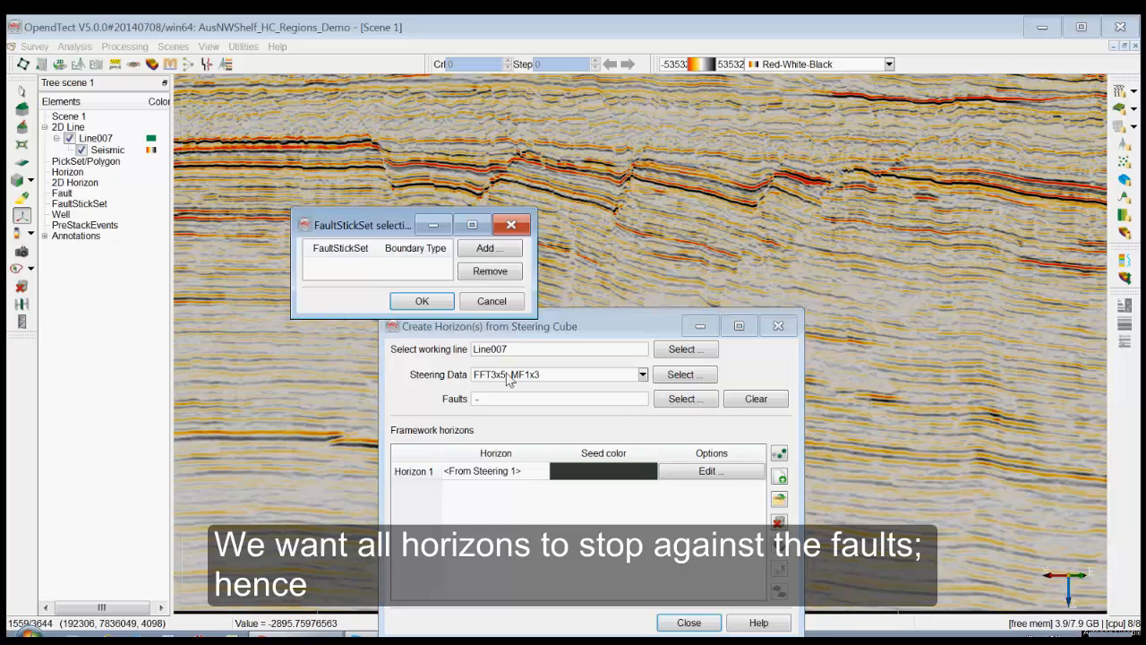
{"action": "left_click", "coordinate": [490, 249]}
{"action": "left_click", "coordinate": [354, 299]}
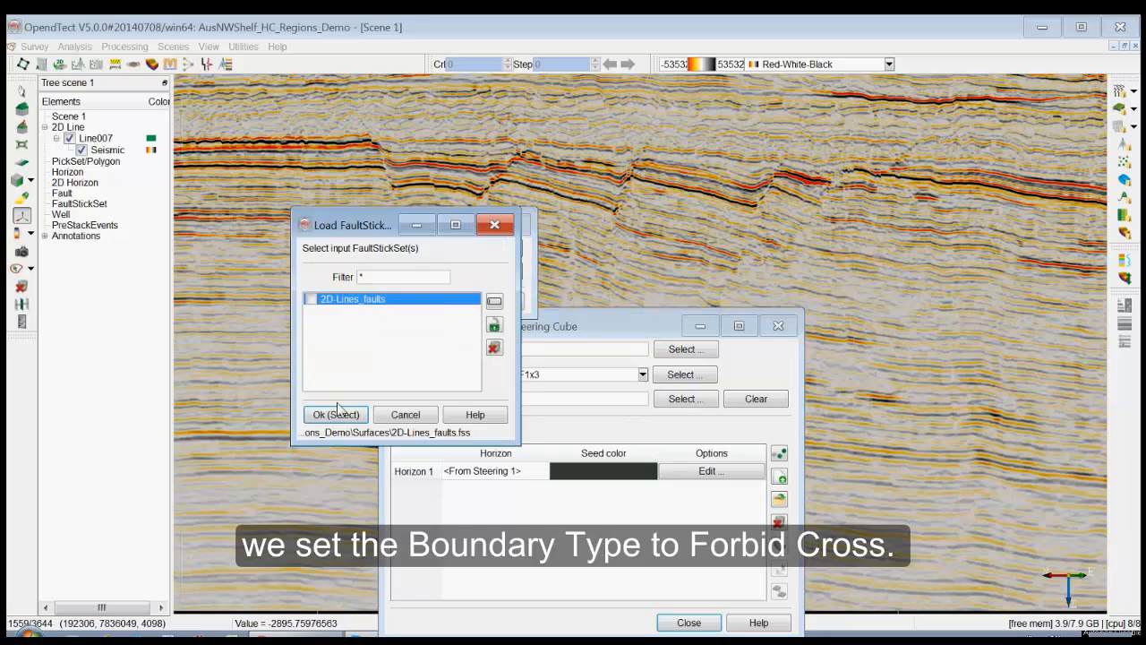
{"action": "left_click", "coordinate": [336, 414]}
{"action": "left_click_drag", "start_coordinate": [538, 315], "coordinate": [643, 332]}
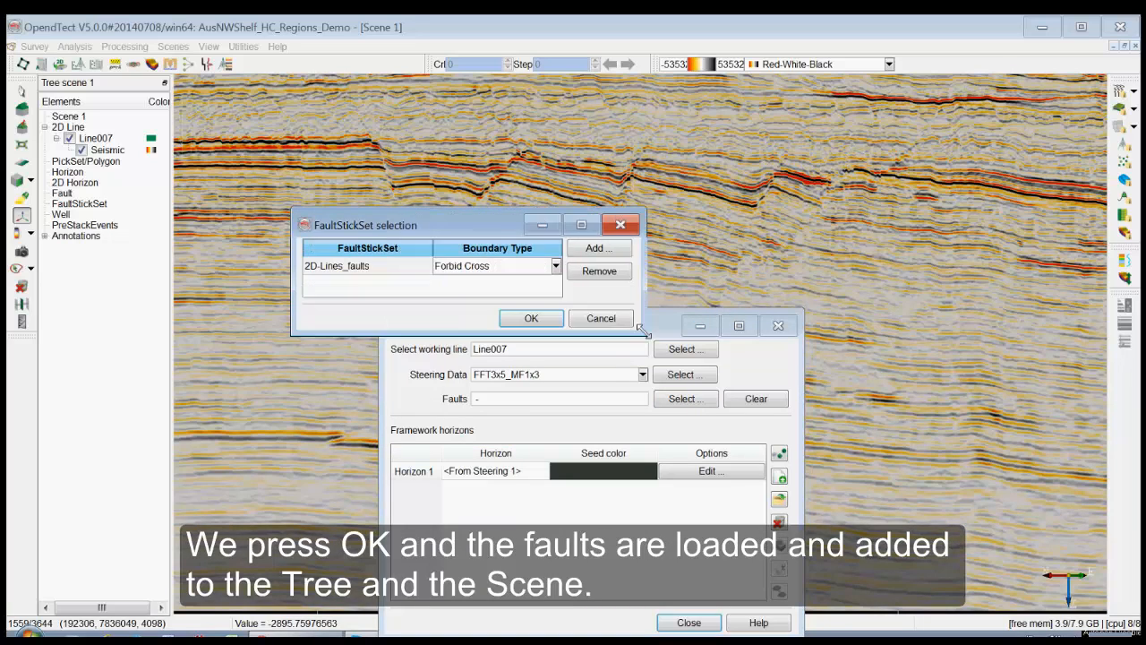
{"action": "left_click", "coordinate": [534, 301]}
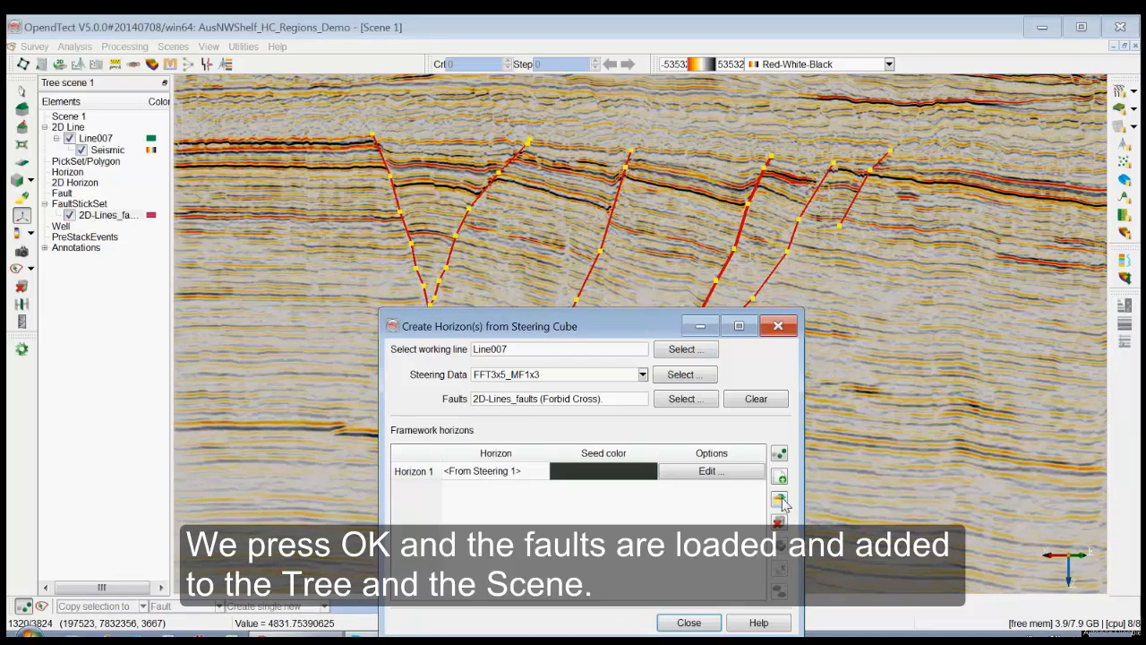
Step: Load the existing Base and Top 2D horizons as framework horizons
{"action": "left_click", "coordinate": [697, 470]}
{"action": "left_click", "coordinate": [311, 270]}
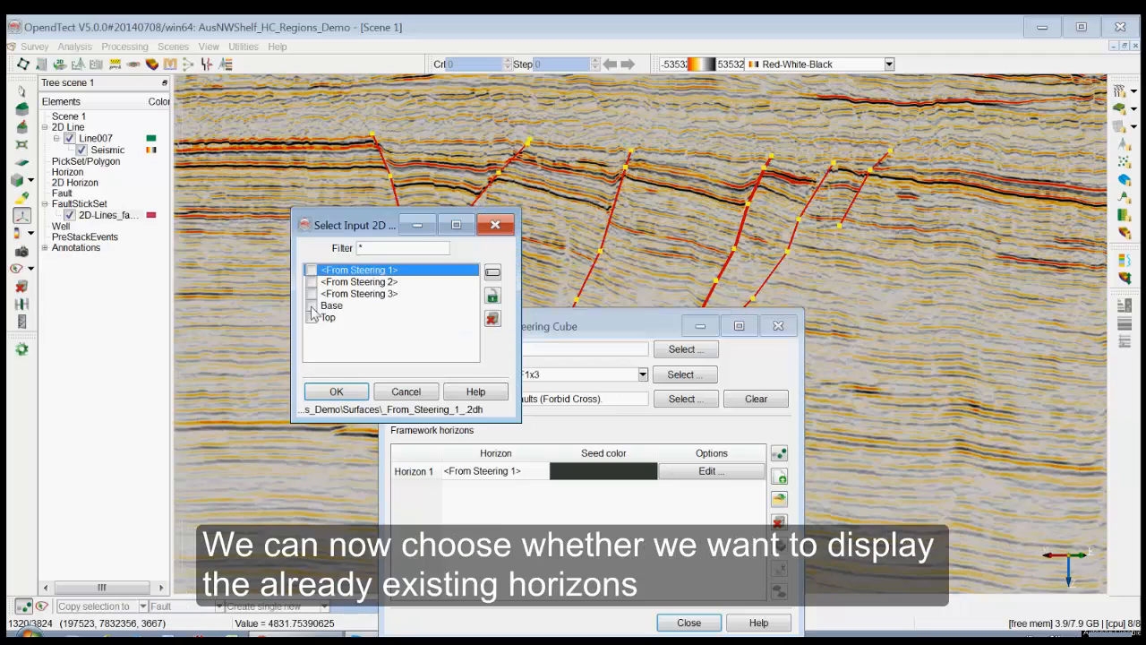
{"action": "left_click", "coordinate": [311, 306]}
{"action": "left_click", "coordinate": [311, 317]}
{"action": "left_click", "coordinate": [340, 395]}
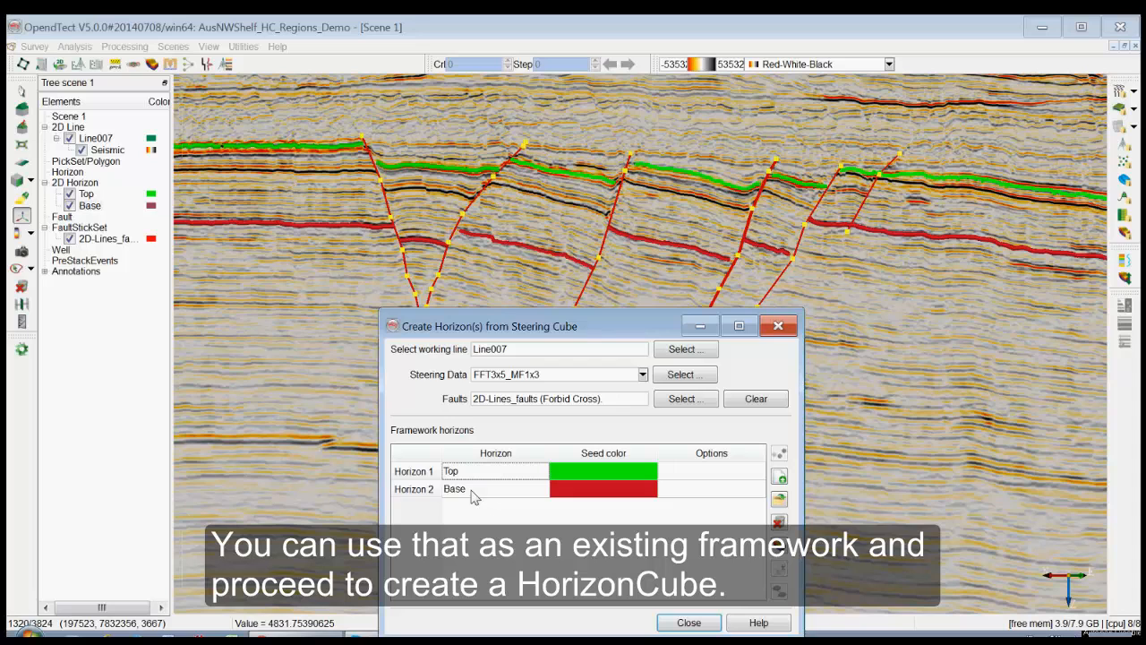
Step: Remove the Top and Base horizons from the framework and add a new horizon for picking
{"action": "left_click", "coordinate": [779, 522]}
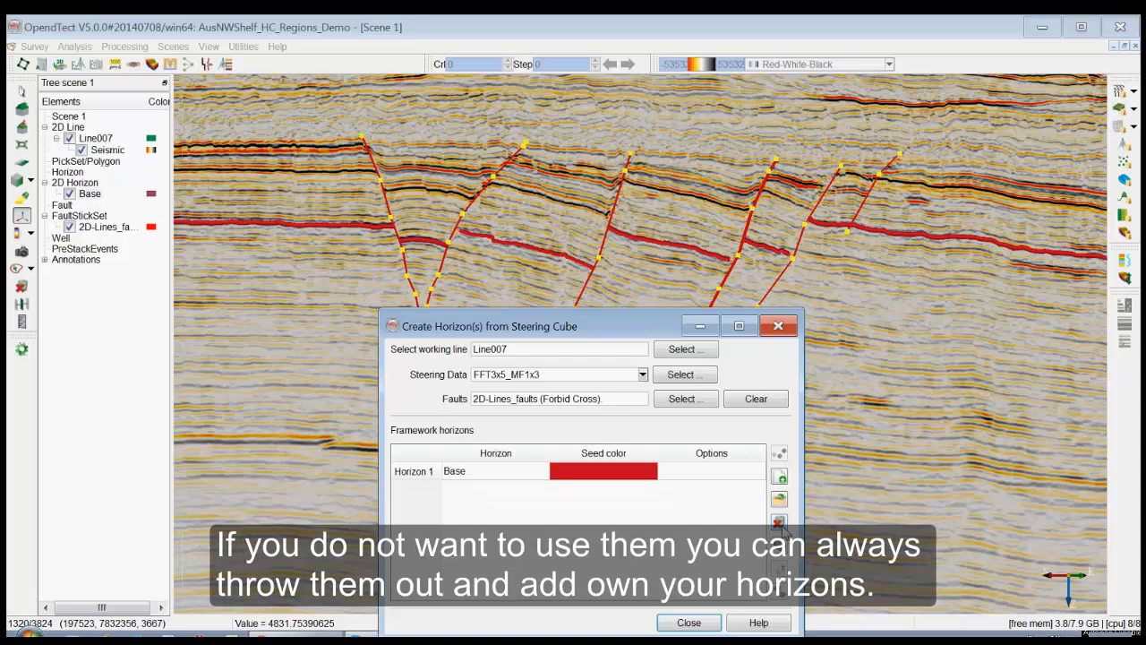
{"action": "left_click", "coordinate": [780, 522]}
{"action": "left_click", "coordinate": [779, 477]}
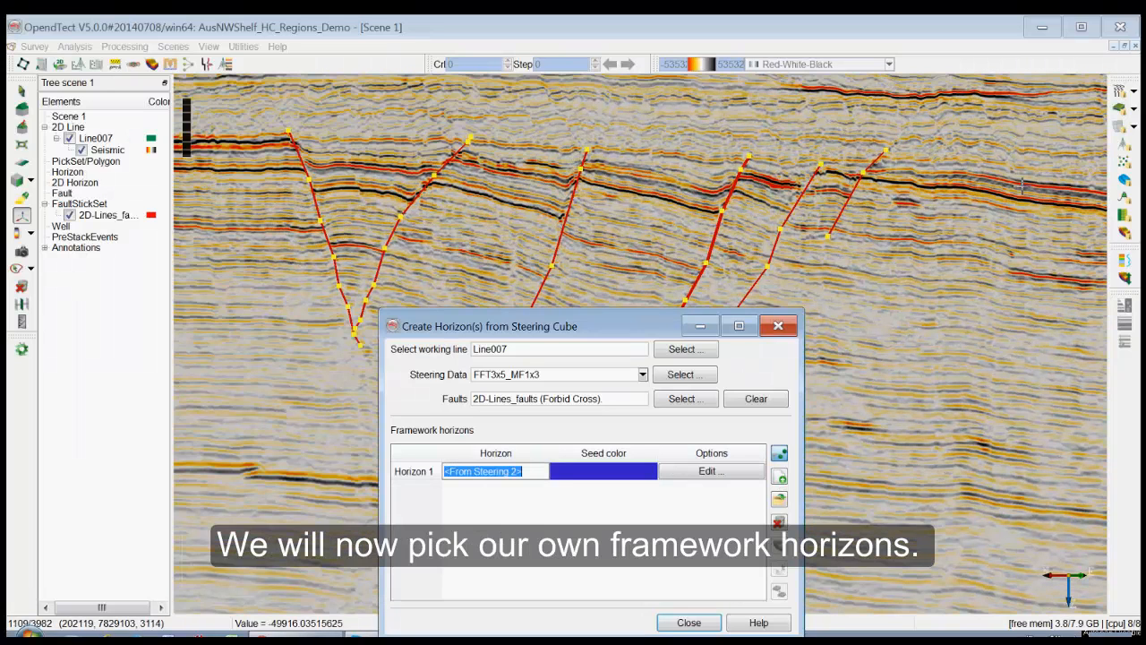
Step: Pick a seed for the new horizon on the upper strong reflector, in the block east of the last fault
{"action": "scroll", "coordinate": [890, 185], "scroll_direction": "up", "scroll_amount": 3}
{"action": "scroll", "coordinate": [905, 166], "scroll_direction": "up", "scroll_amount": 2}
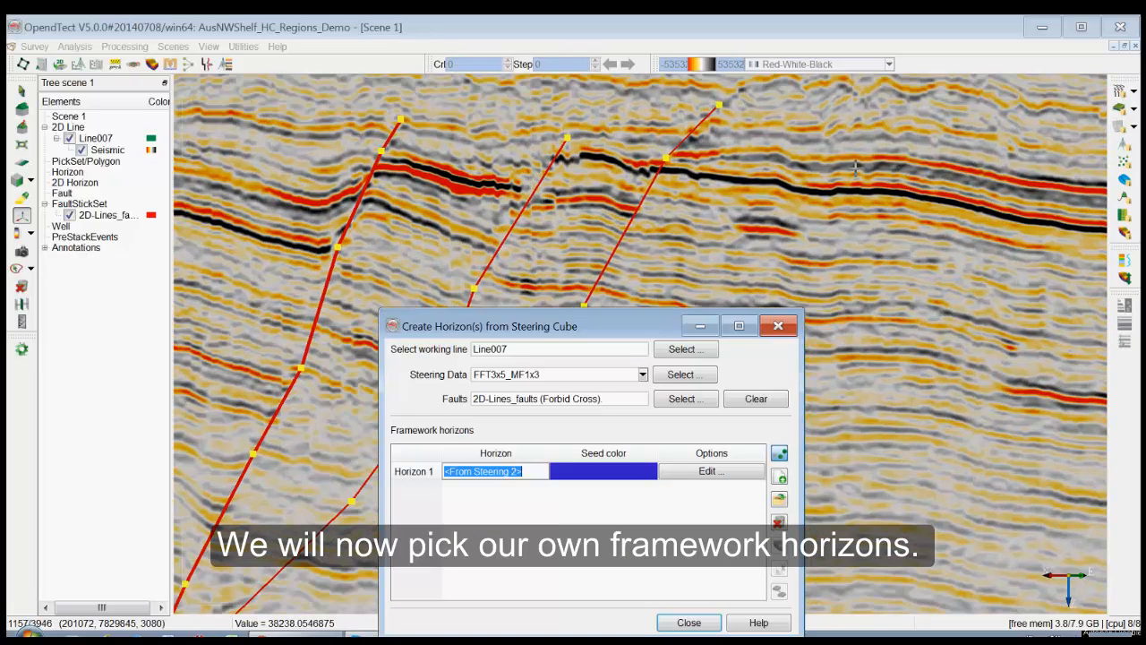
{"action": "left_click", "coordinate": [876, 164]}
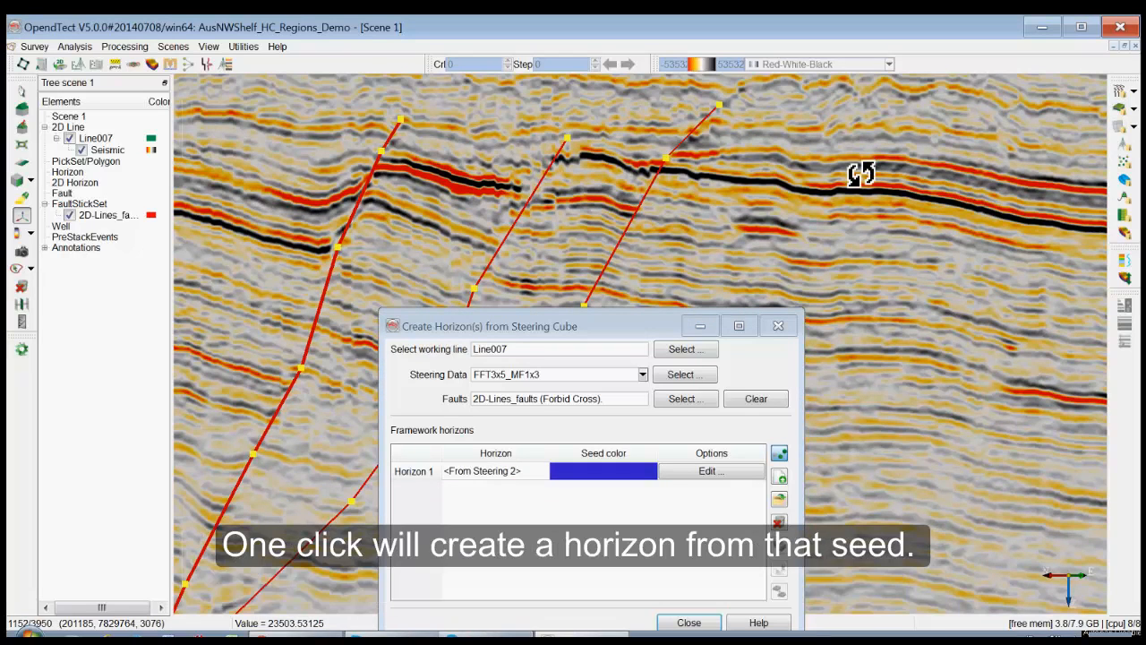
{"action": "left_click", "coordinate": [890, 175]}
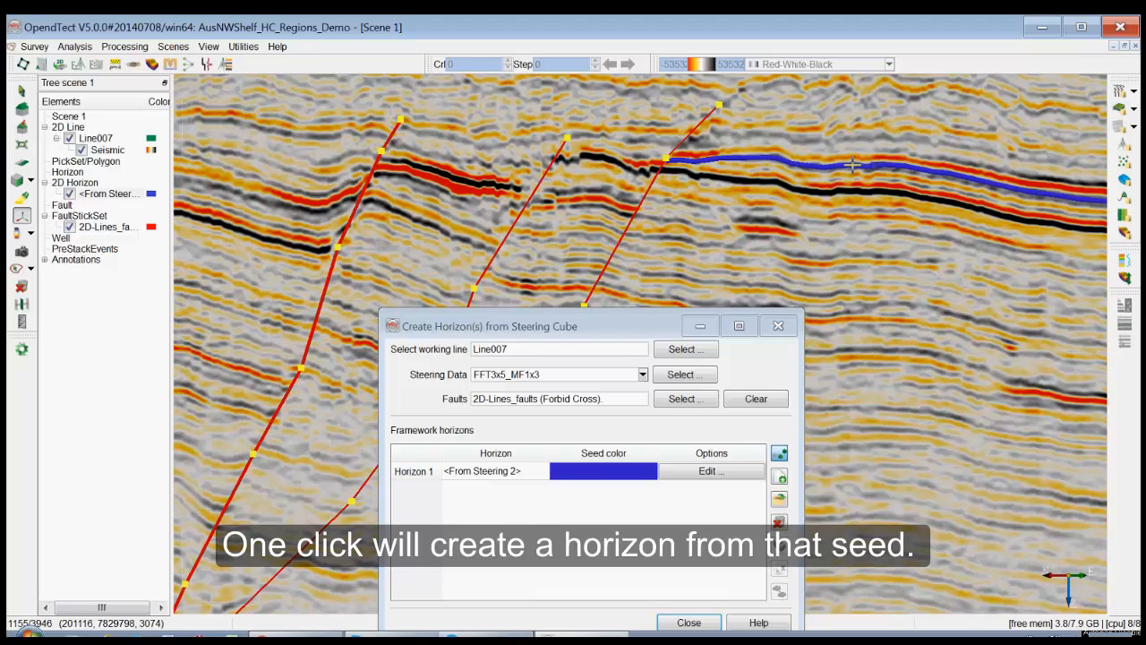
Step: Review the seed list of the first framework horizon and leave it without changes
{"action": "left_click", "coordinate": [707, 472]}
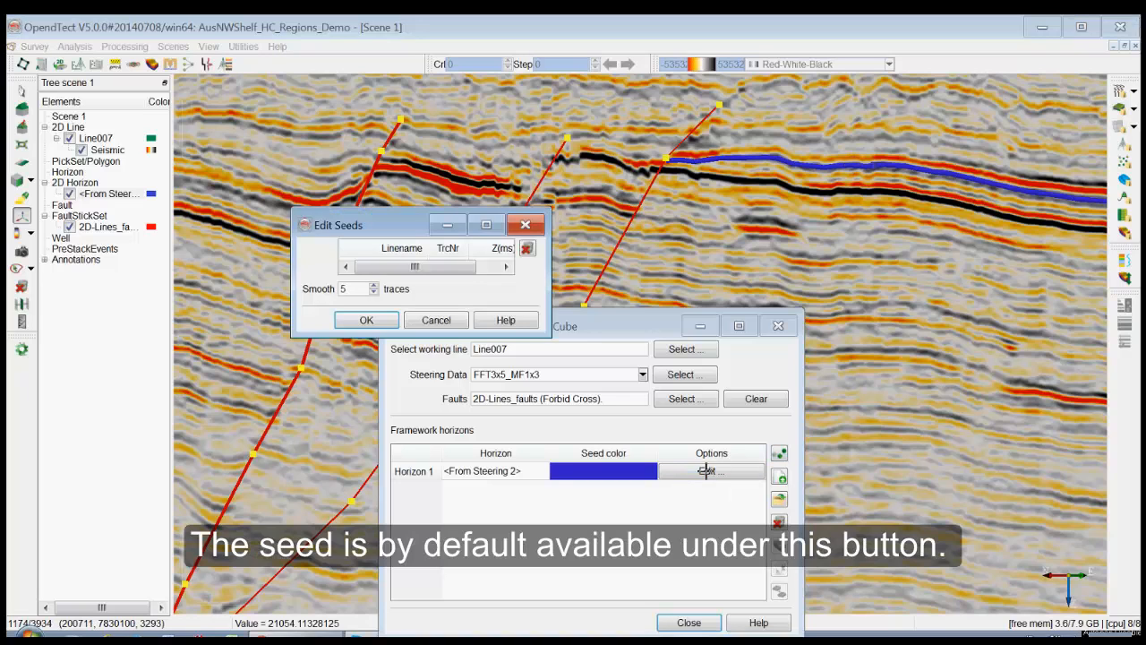
{"action": "left_click_drag", "start_coordinate": [549, 337], "coordinate": [602, 359]}
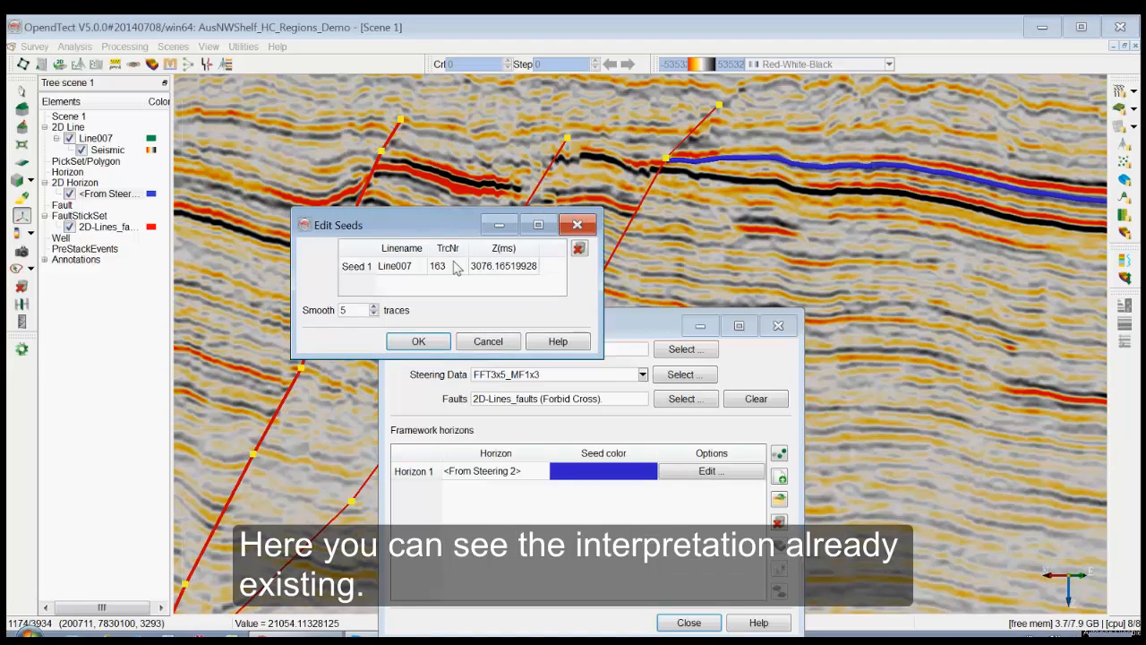
{"action": "left_click", "coordinate": [489, 343]}
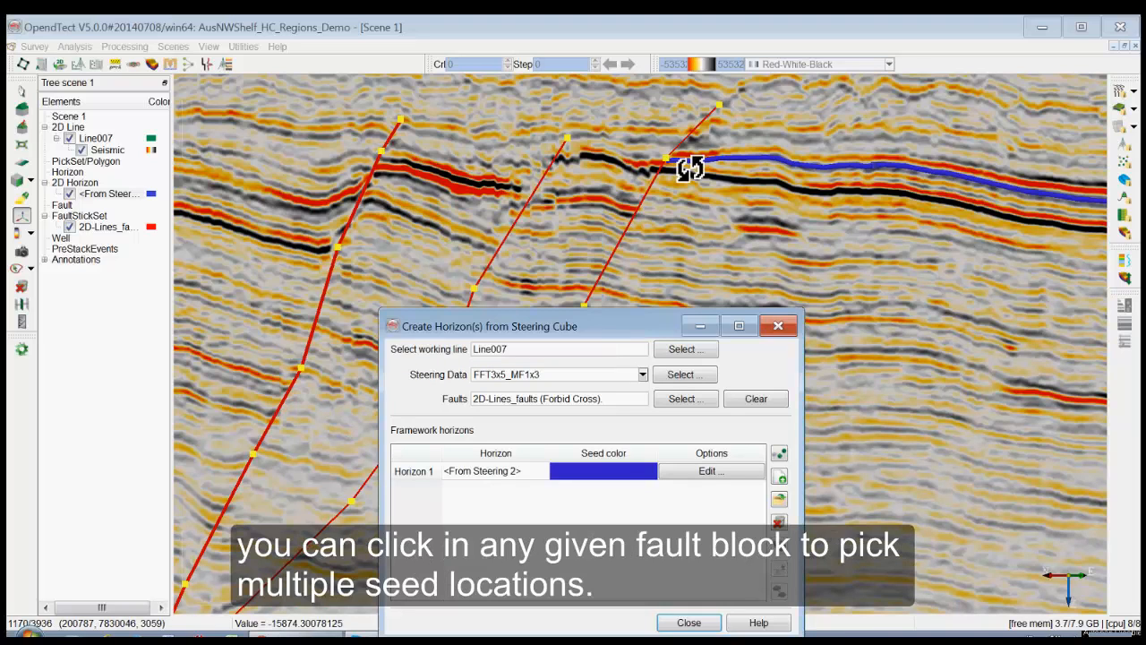
Step: Resume seed picking, place an extra seed near the fault in the already tracked block, and remove that seed
{"action": "scroll", "coordinate": [744, 171], "scroll_direction": "down", "scroll_amount": 2}
{"action": "scroll", "coordinate": [743, 170], "scroll_direction": "up", "scroll_amount": 1}
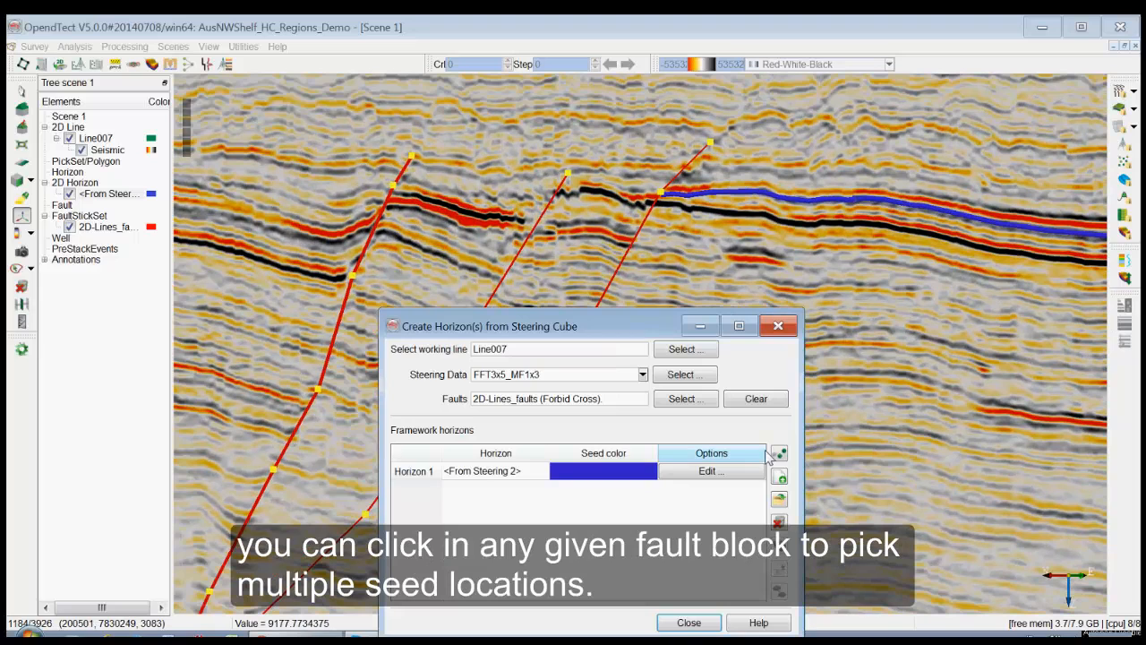
{"action": "left_click", "coordinate": [779, 453]}
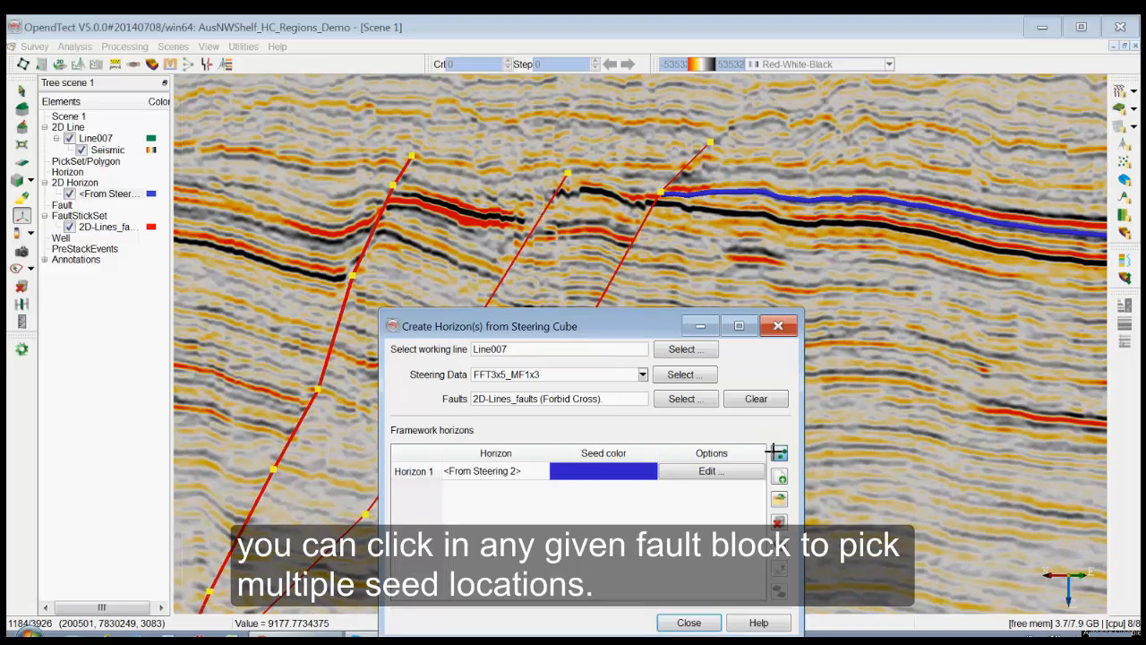
{"action": "left_click", "coordinate": [726, 212]}
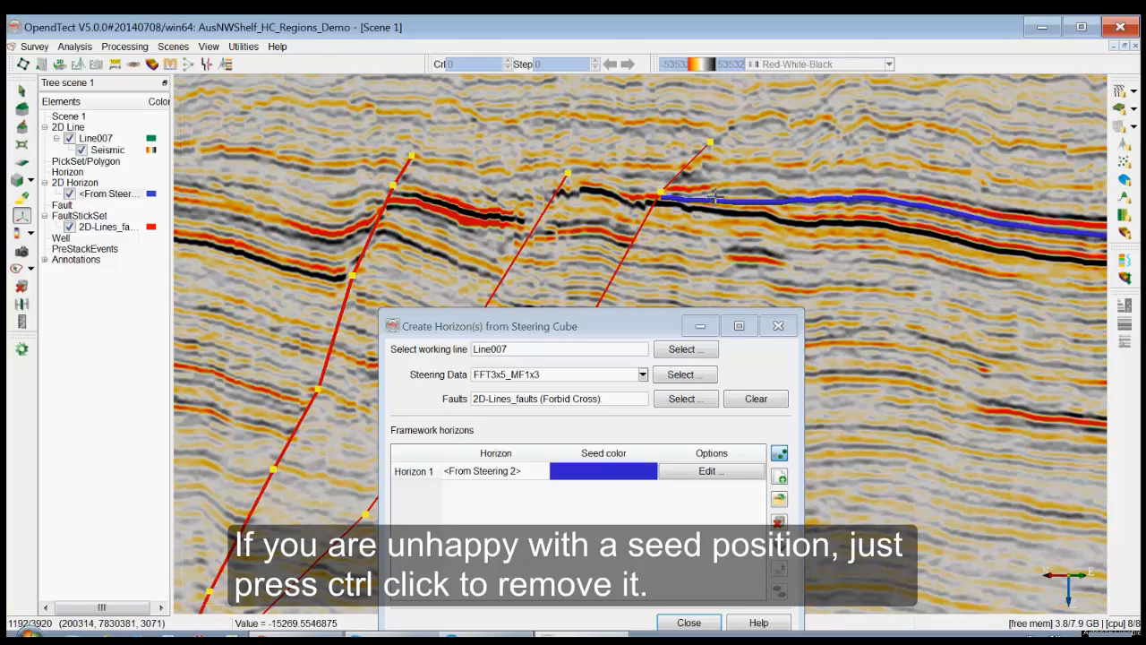
{"action": "left_click", "coordinate": [712, 200], "text": "ctrl"}
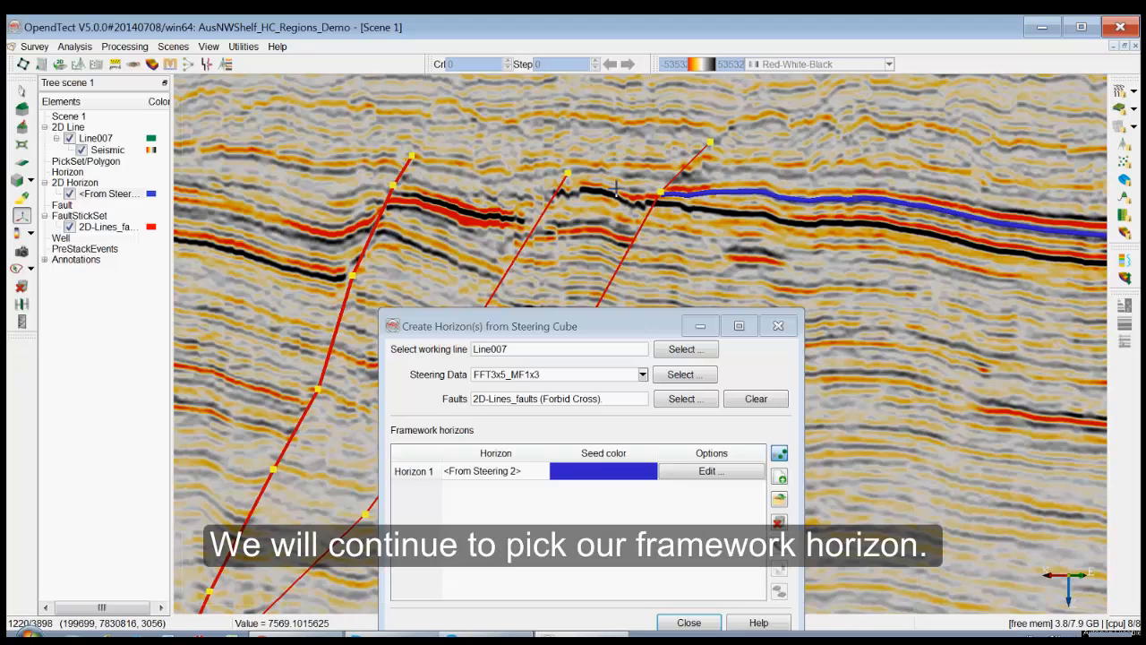
Step: Extend the first framework horizon across the remaining fault blocks by picking a seed on the same reflector in each
{"action": "left_click", "coordinate": [288, 222]}
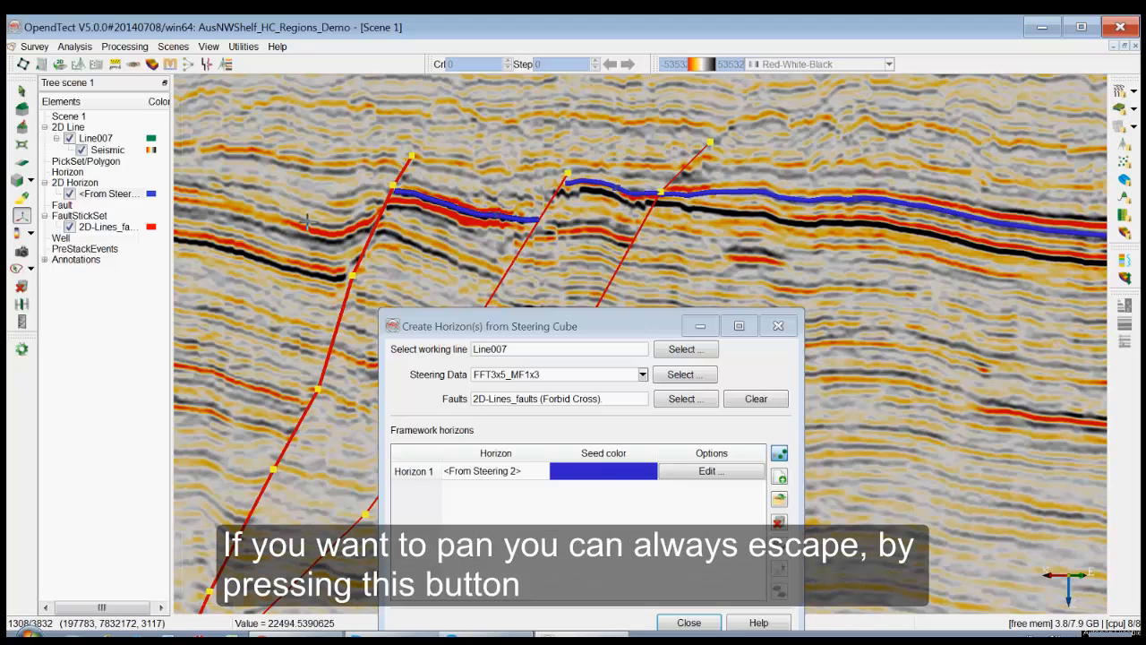
{"action": "left_click", "coordinate": [308, 221]}
{"action": "scroll", "coordinate": [308, 221], "scroll_direction": "down", "scroll_amount": 1}
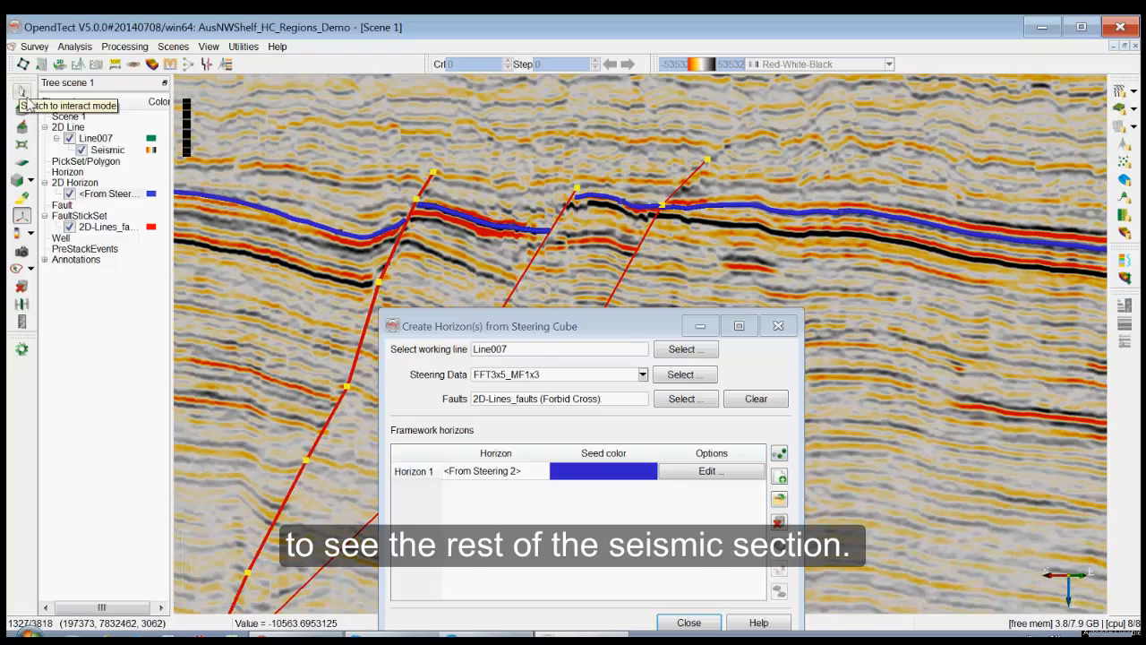
{"action": "middle_click_drag", "start_coordinate": [250, 225], "coordinate": [958, 209]}
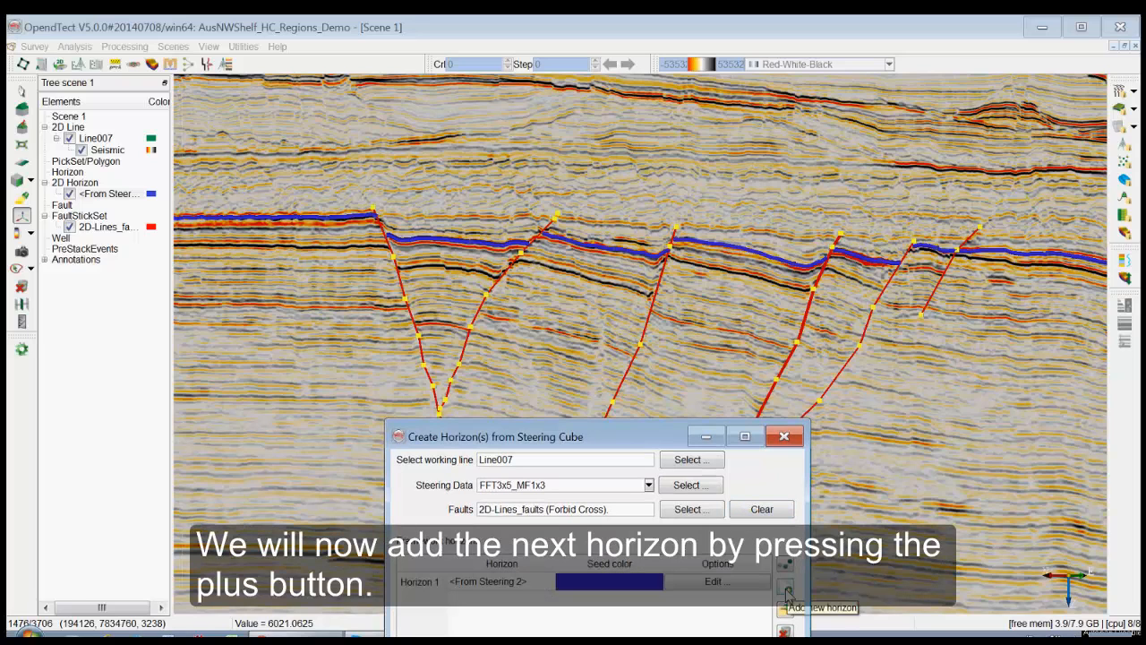
Step: Add a second framework horizon and pick a seed on the deeper reflector in each fault block
{"action": "left_click", "coordinate": [787, 589]}
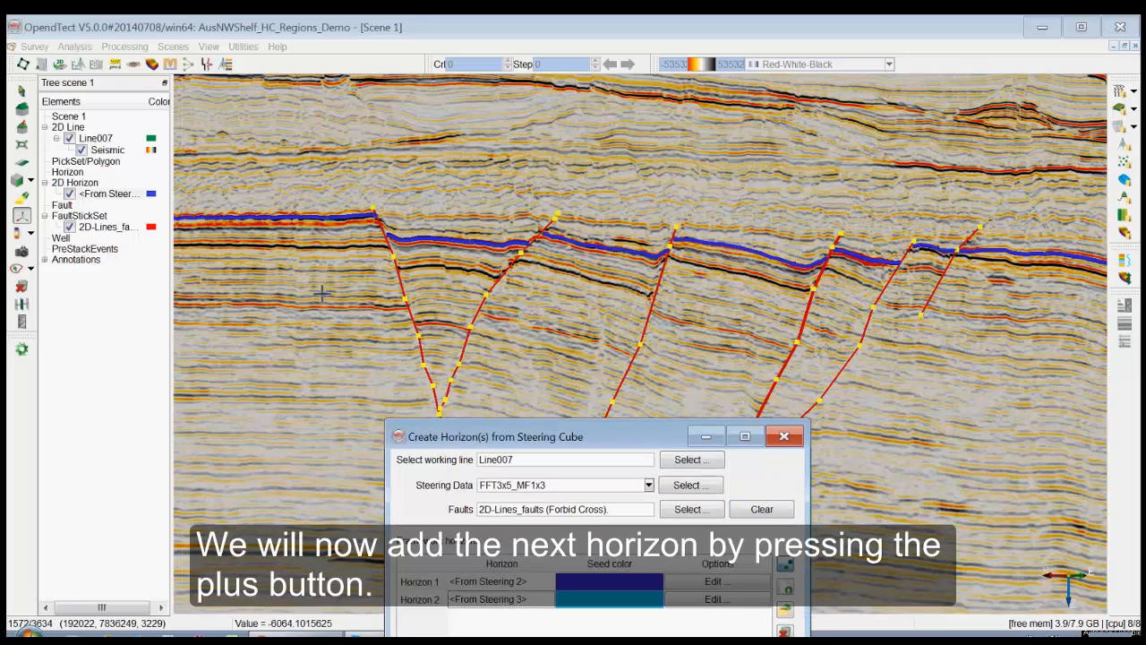
{"action": "left_click", "coordinate": [208, 305]}
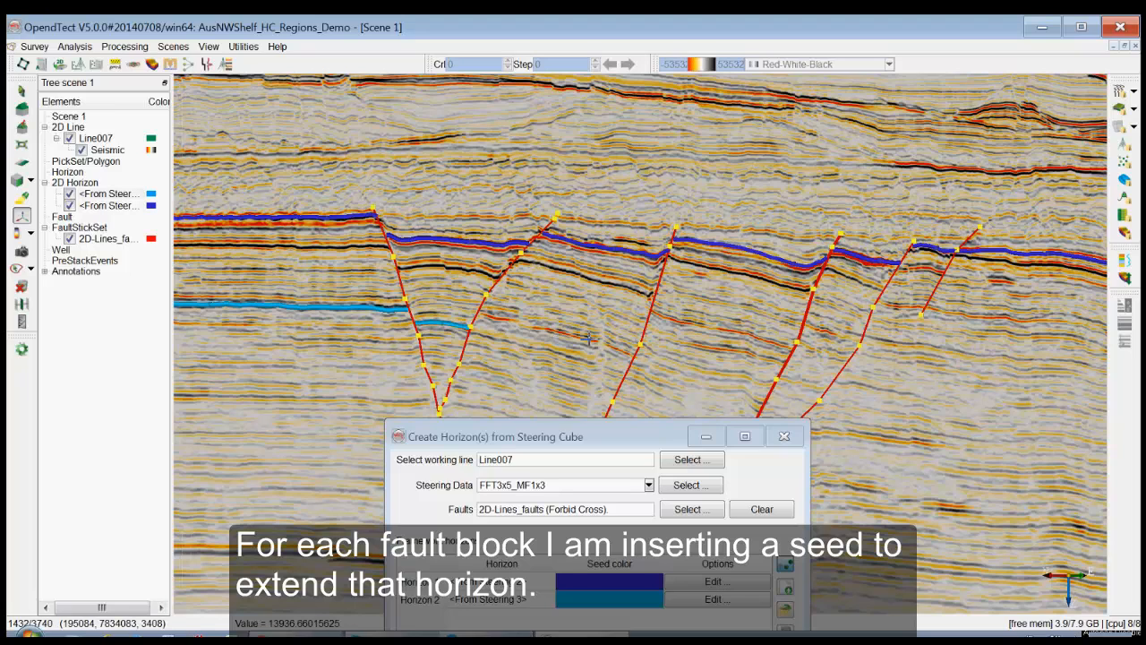
{"action": "left_click", "coordinate": [588, 338]}
{"action": "left_click", "coordinate": [716, 333]}
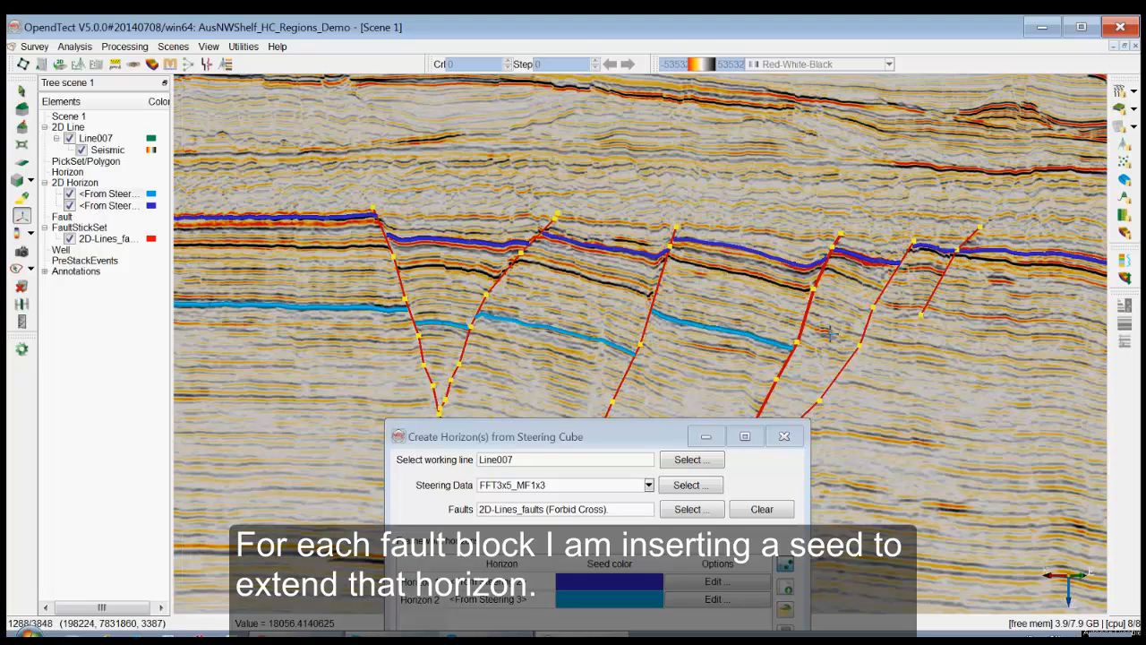
{"action": "left_click", "coordinate": [920, 315]}
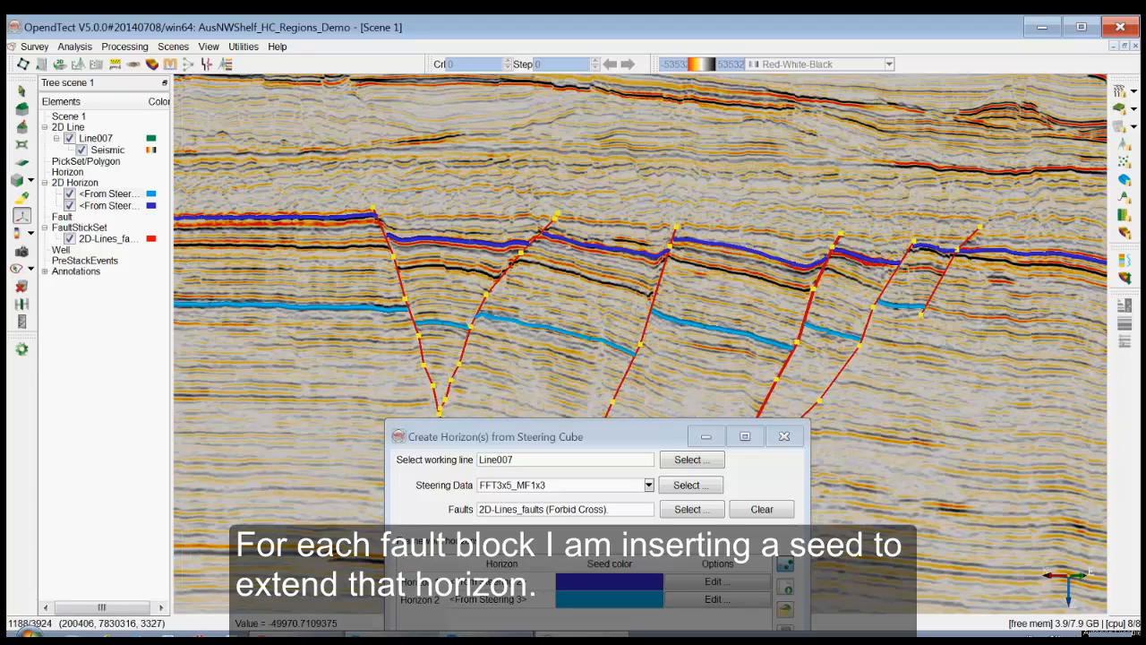
{"action": "left_click", "coordinate": [995, 313]}
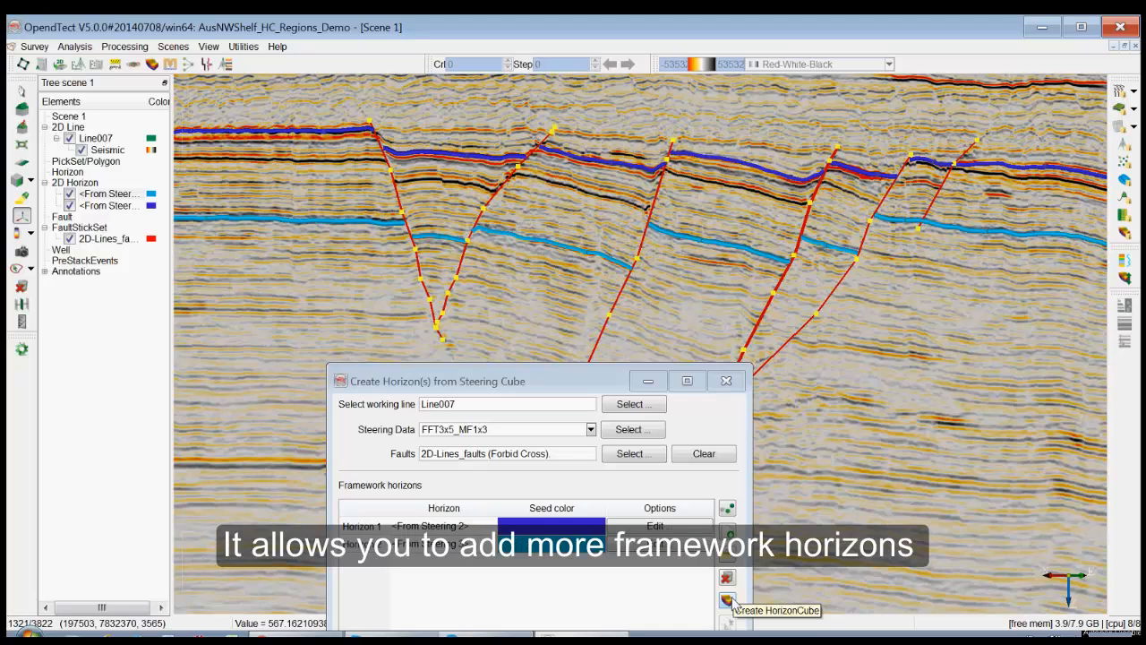
Step: Start a HorizonCube named HC in data-driven mode and bring up its calculation parameters clear of the interpreted section
{"action": "left_click", "coordinate": [732, 607]}
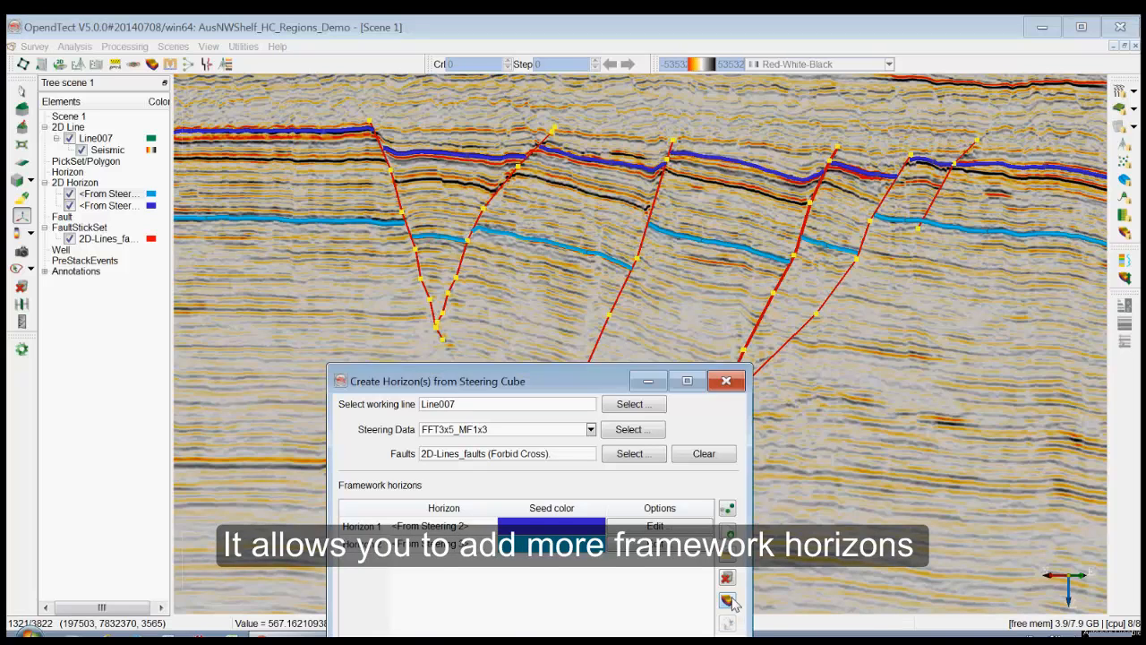
{"action": "type", "text": "HC"}
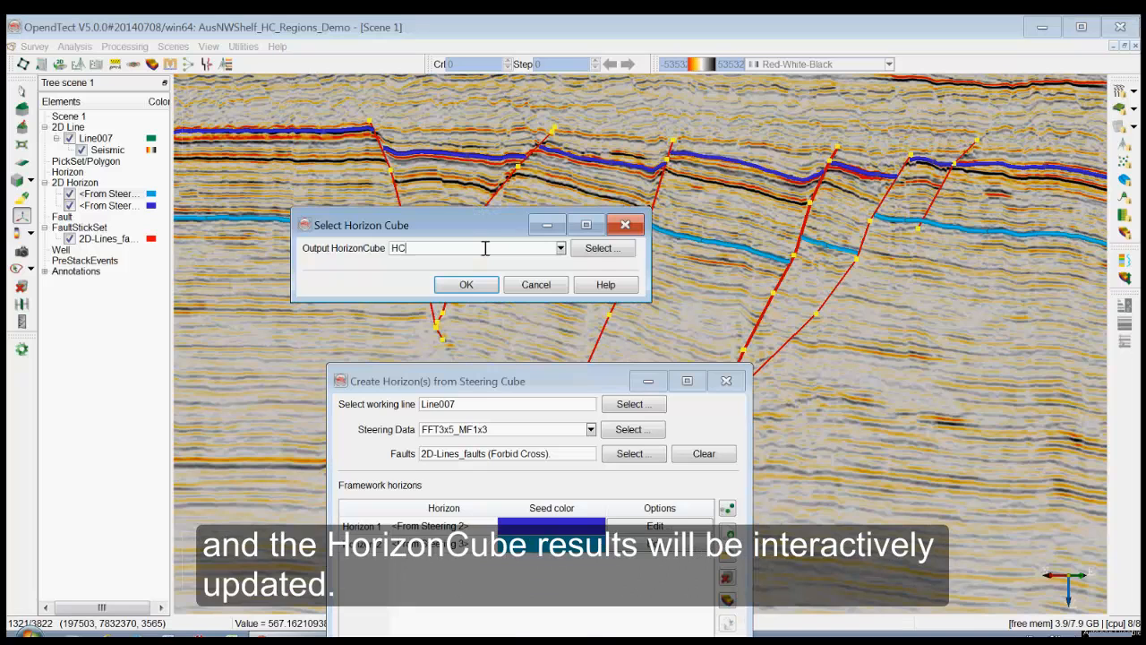
{"action": "left_click", "coordinate": [479, 284]}
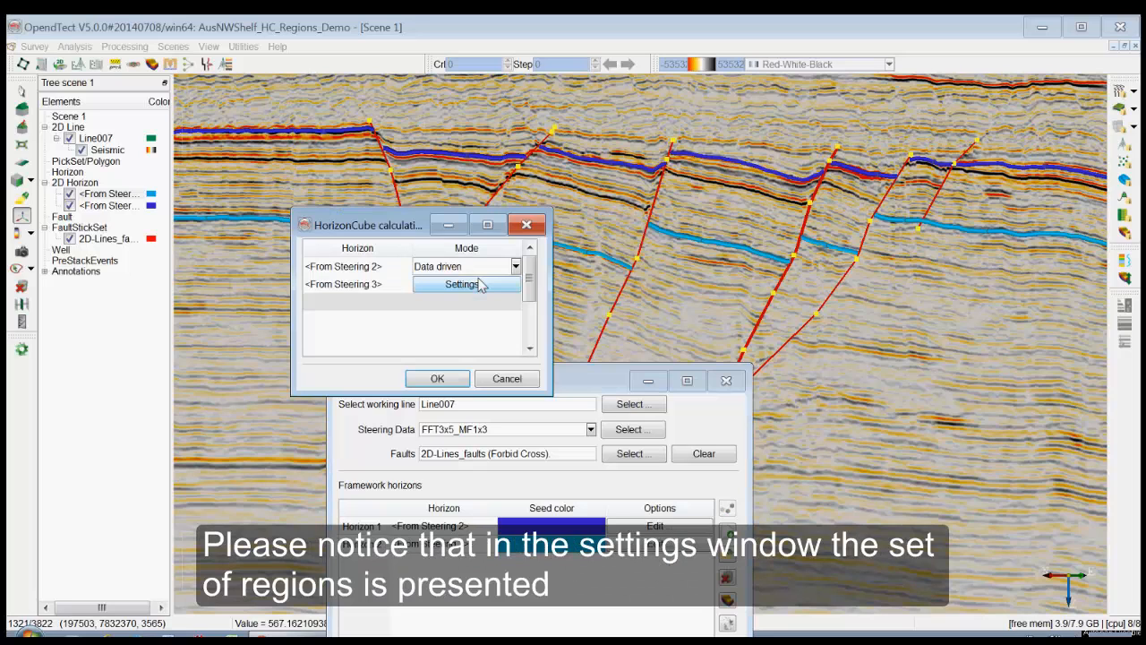
{"action": "left_click_drag", "start_coordinate": [417, 233], "coordinate": [499, 420]}
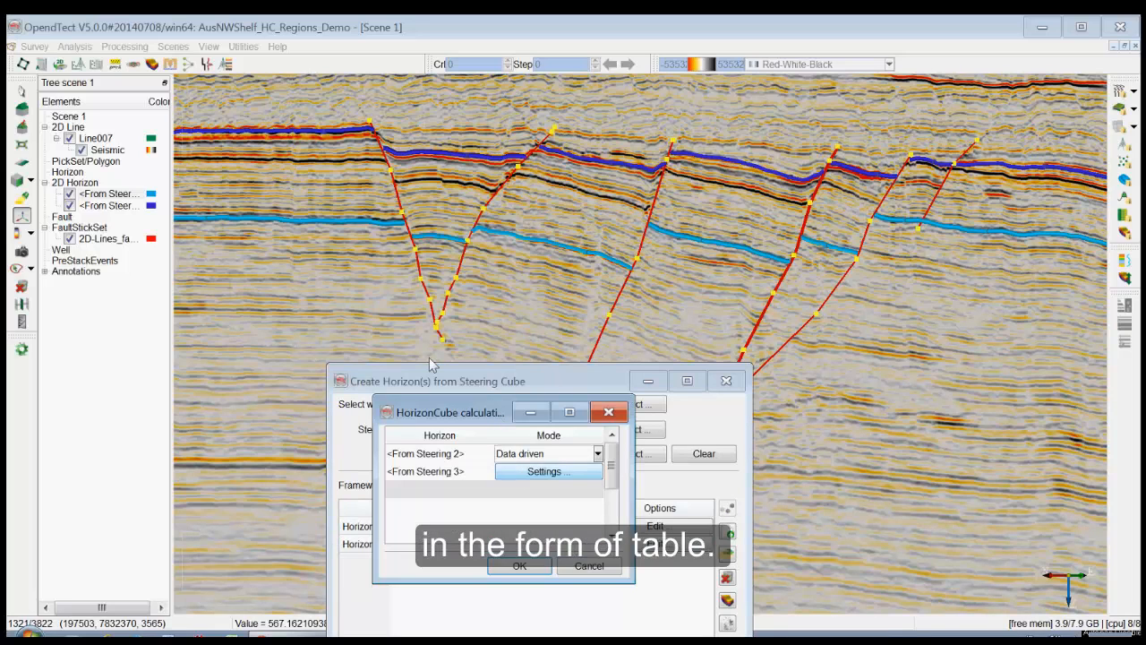
{"action": "left_click", "coordinate": [534, 475]}
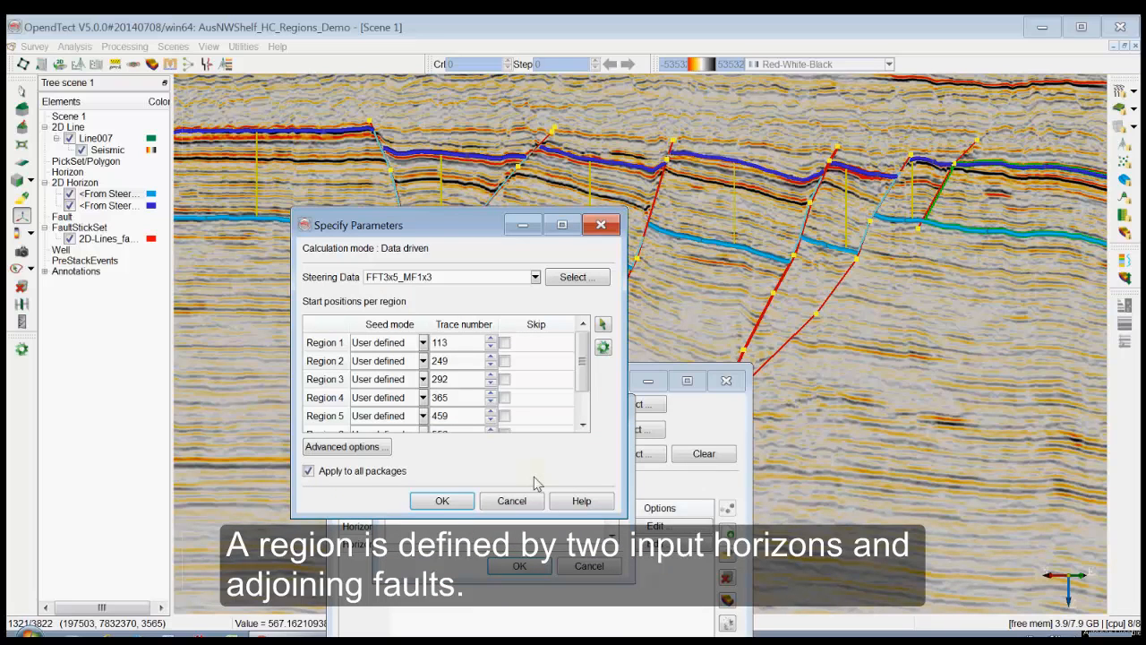
{"action": "left_click_drag", "start_coordinate": [431, 213], "coordinate": [479, 301]}
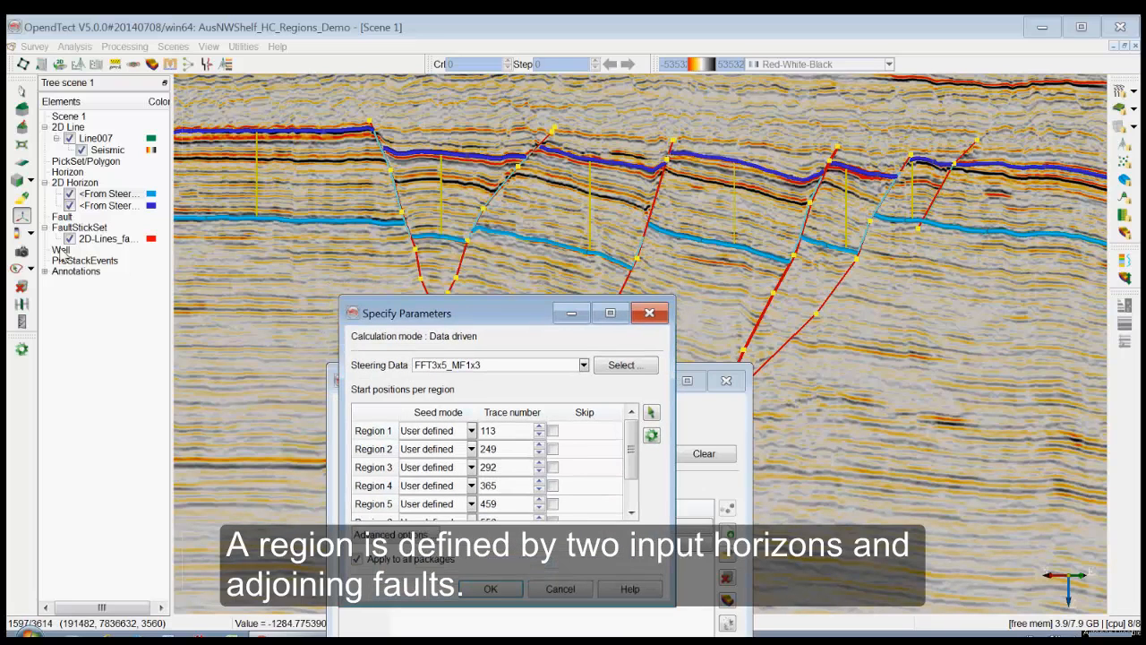
Step: Hide both 2D framework horizons and highlight individual regions between the faults to see their outlines and seed lines
{"action": "left_click", "coordinate": [70, 194]}
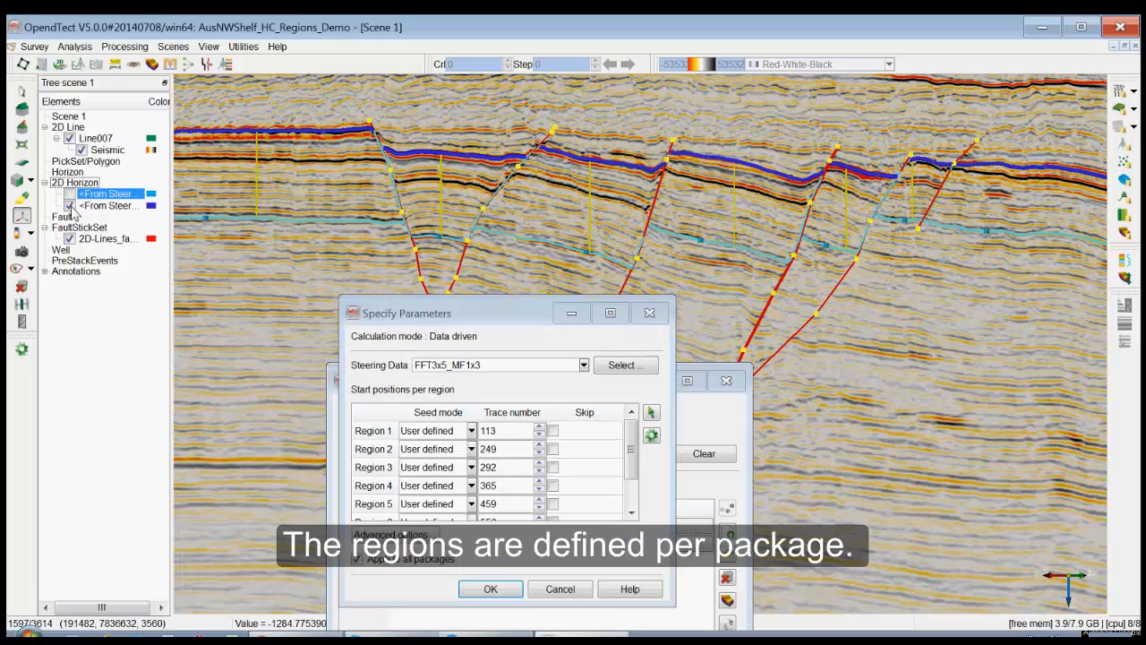
{"action": "left_click", "coordinate": [70, 206]}
{"action": "mouse_move", "coordinate": [530, 185]}
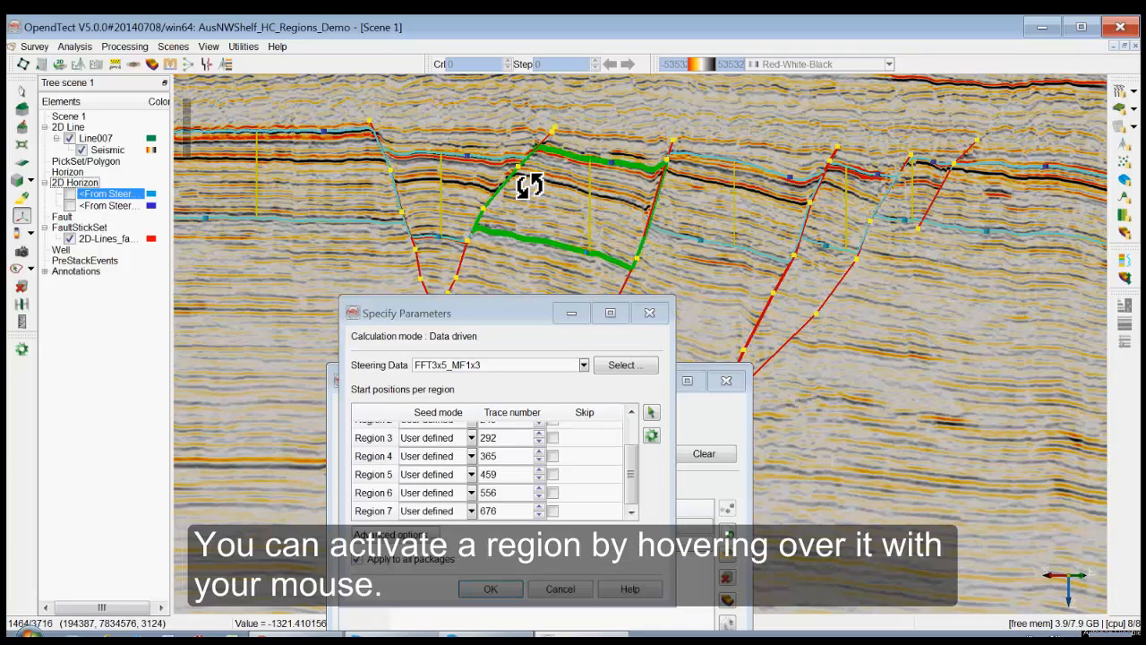
{"action": "mouse_move", "coordinate": [317, 170]}
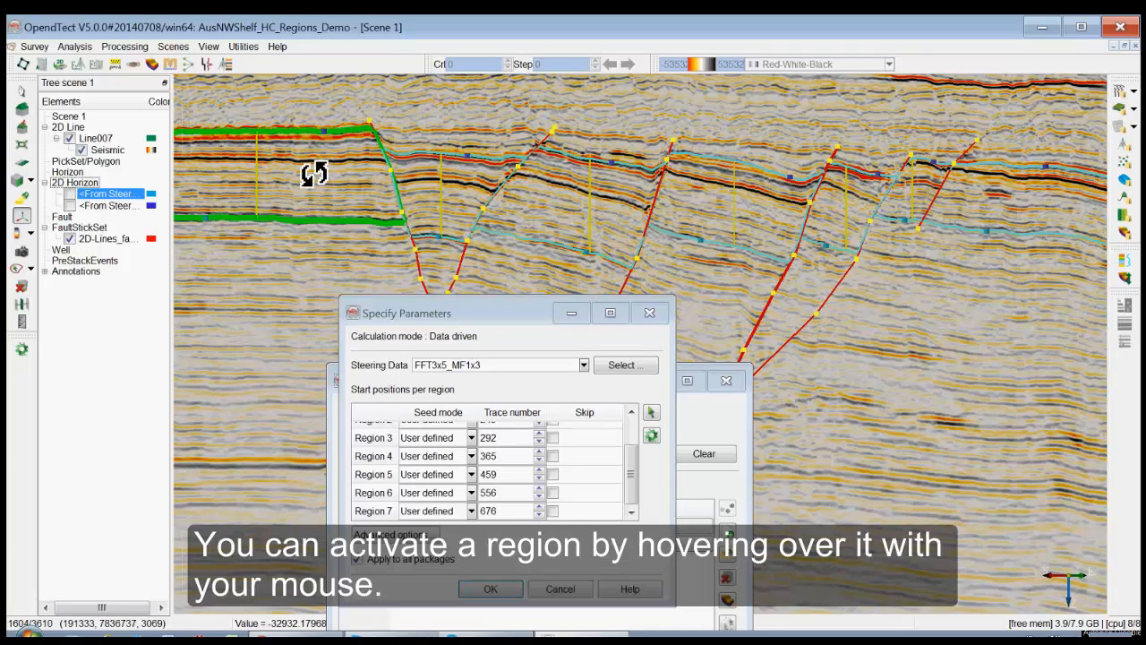
{"action": "mouse_move", "coordinate": [441, 182]}
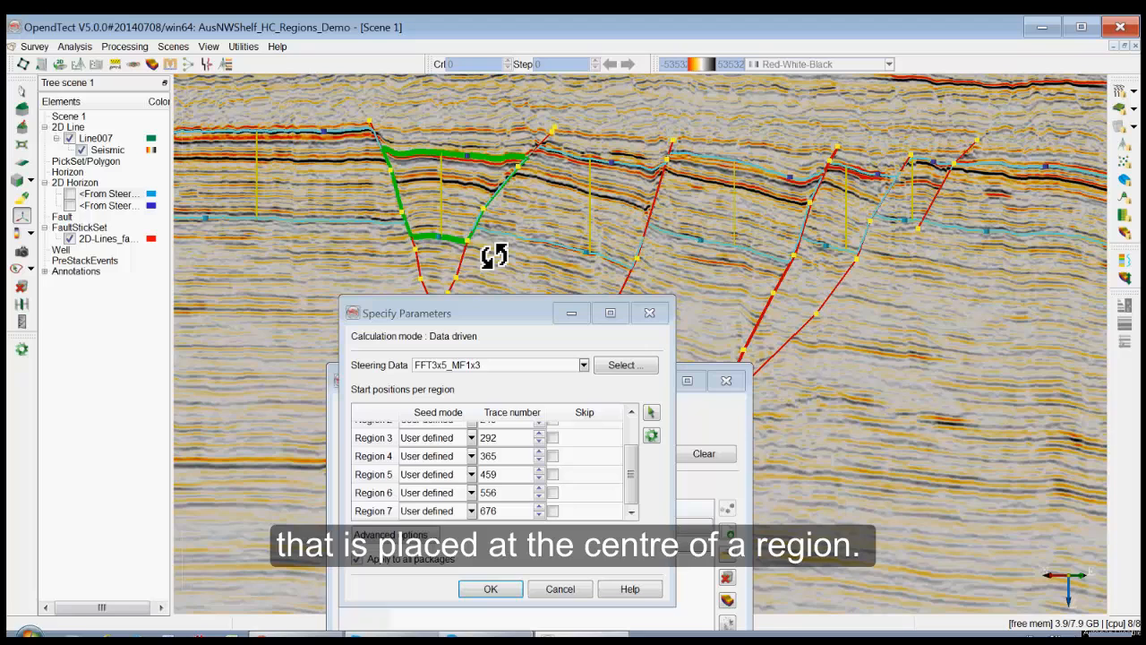
Step: Enable interactive seed positioning and move Region 6's start position to trace 557
{"action": "left_click", "coordinate": [651, 412]}
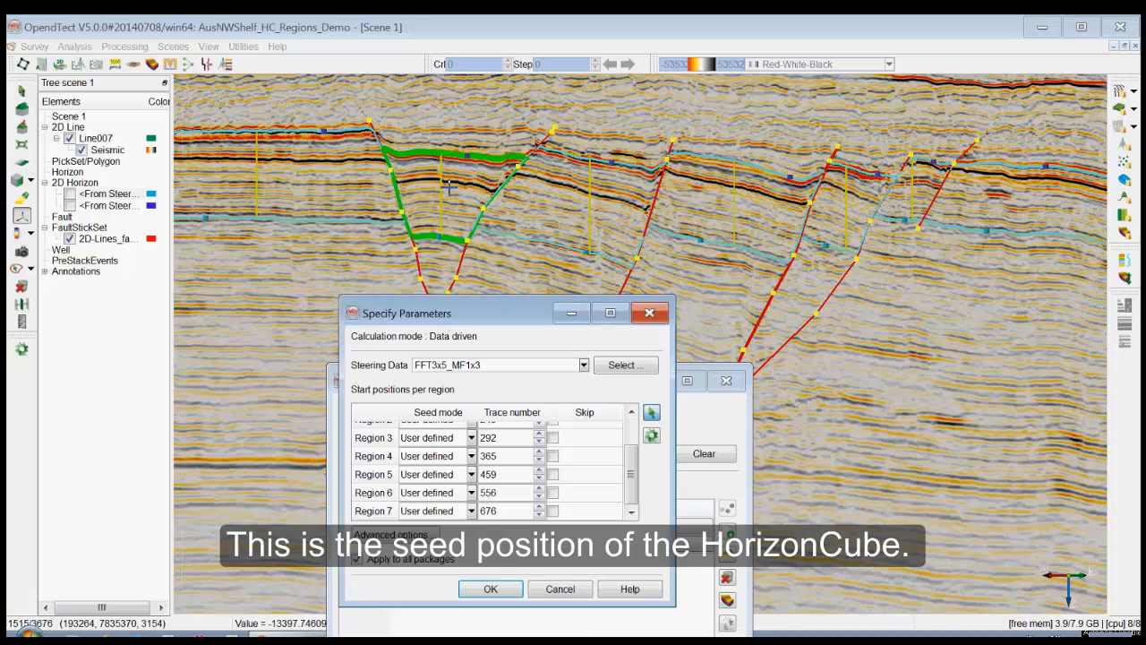
{"action": "left_click_drag", "start_coordinate": [442, 189], "coordinate": [459, 187]}
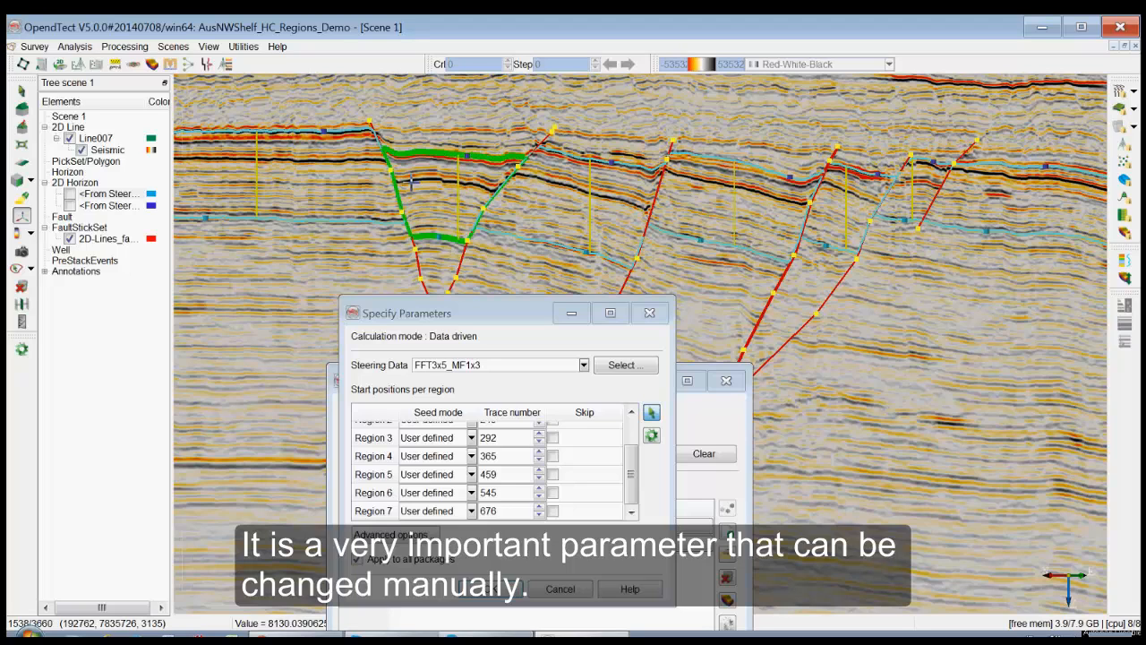
{"action": "left_click", "coordinate": [440, 186]}
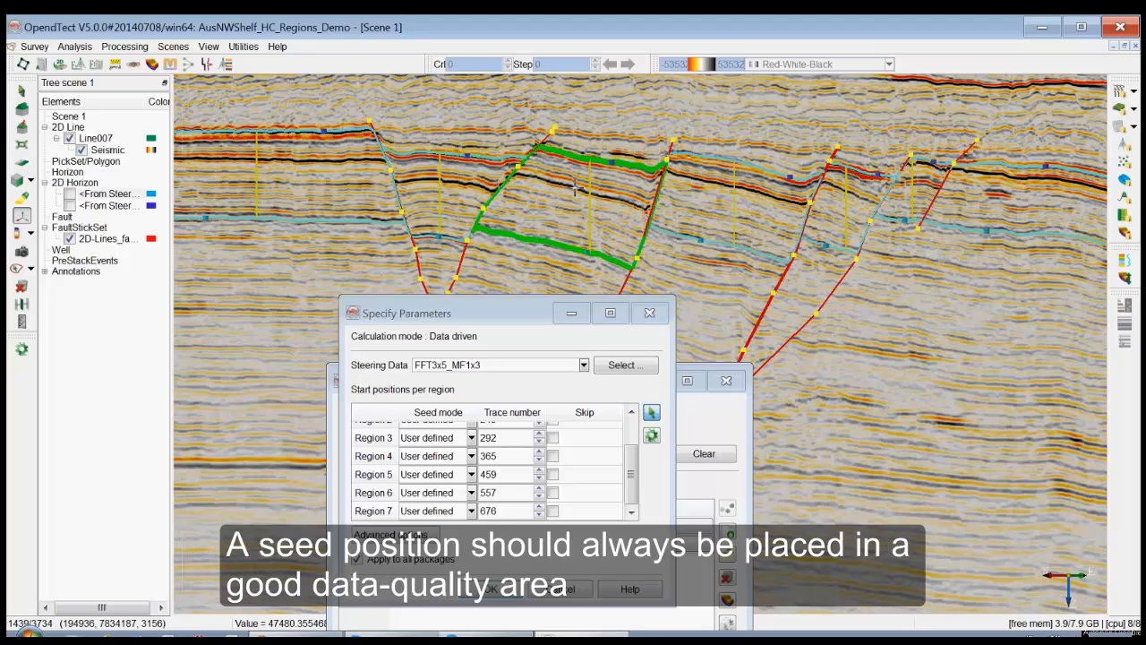
Step: Reposition the start positions of Regions 5, 4, 3 and 1 to traces 469, 373, 290 and 132
{"action": "left_click", "coordinate": [575, 187]}
{"action": "left_click", "coordinate": [722, 199]}
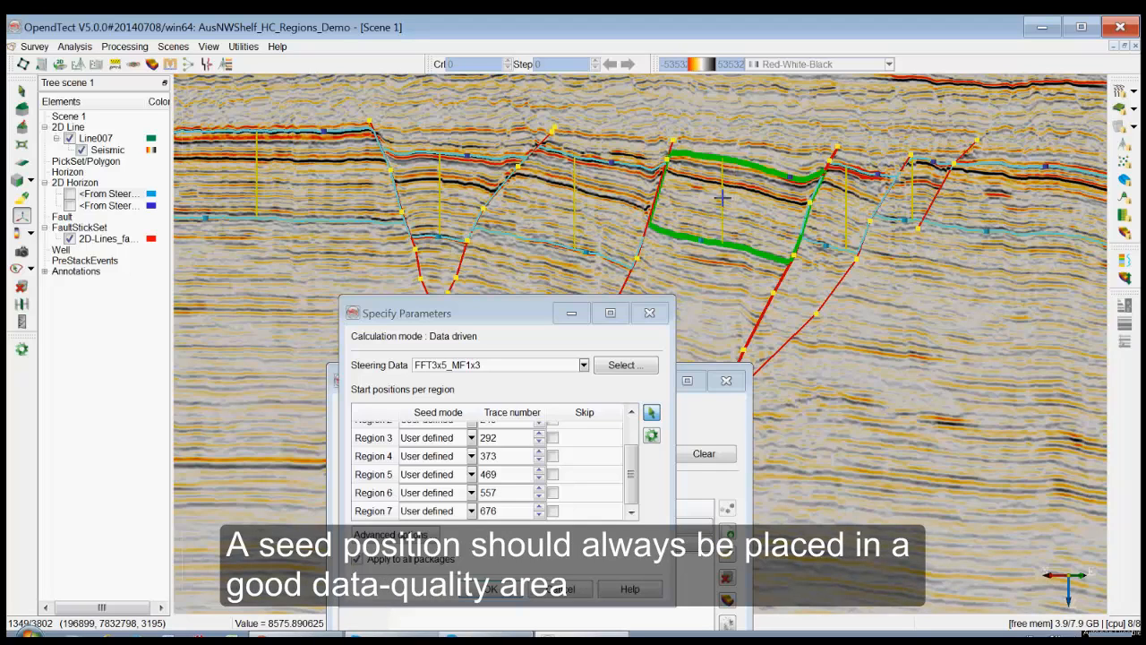
{"action": "left_click", "coordinate": [840, 199]}
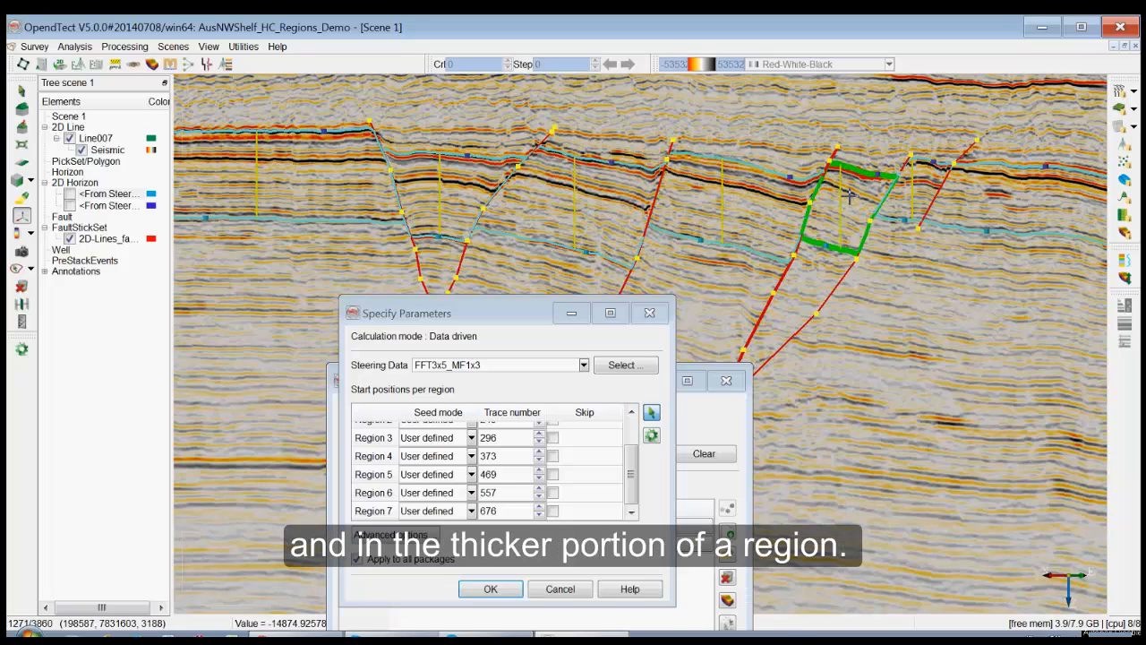
{"action": "left_click", "coordinate": [849, 188]}
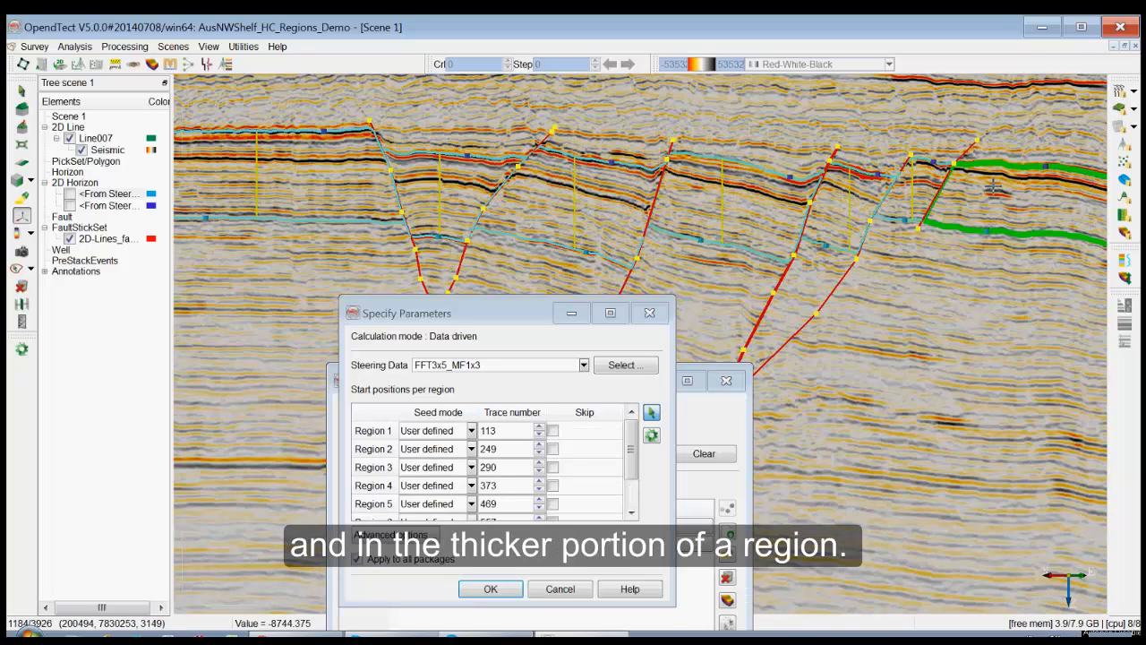
{"action": "scroll", "coordinate": [1022, 207], "scroll_direction": "down", "scroll_amount": 1}
{"action": "left_click", "coordinate": [1022, 226]}
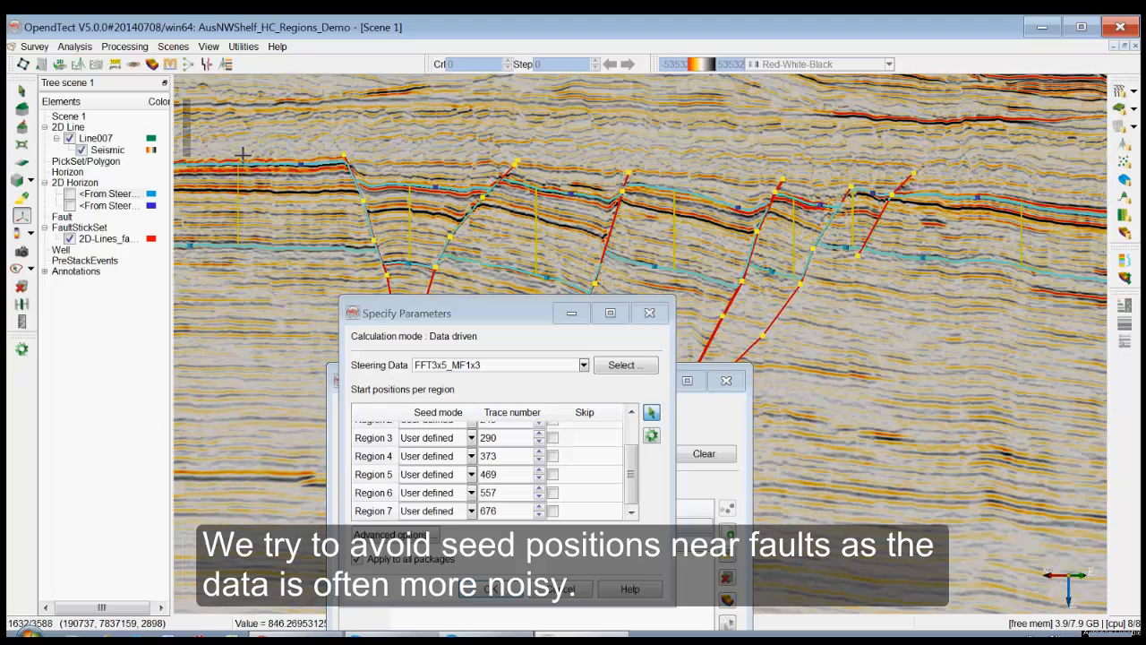
Step: Review the region display properties without changing them, and try the skip option for Region 1
{"action": "left_click", "coordinate": [648, 439]}
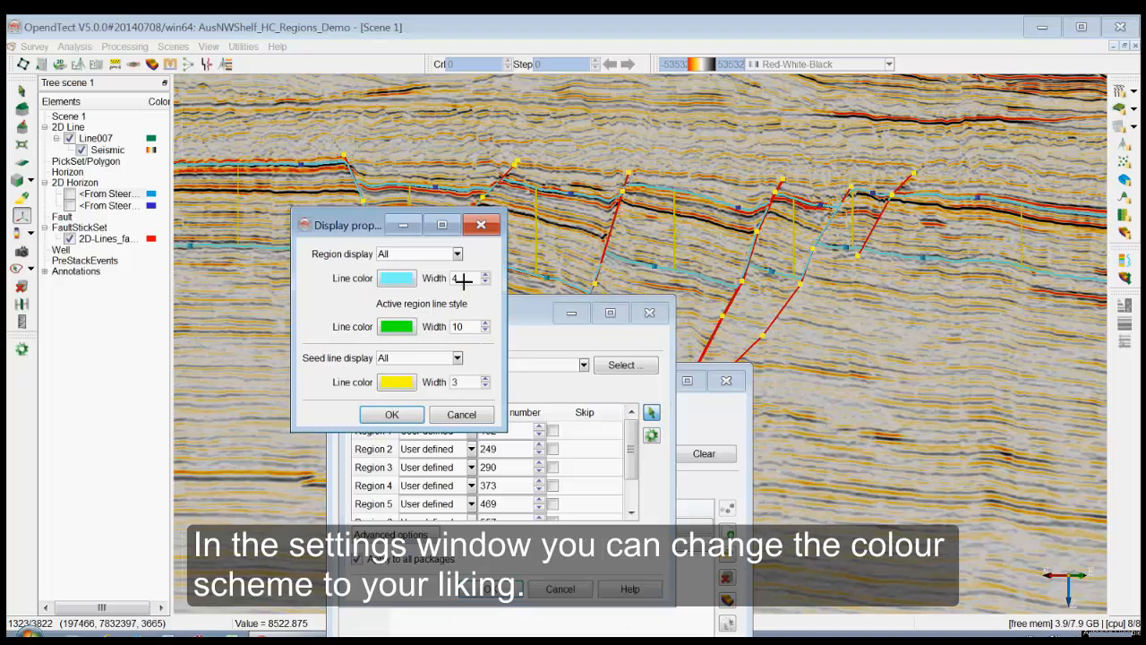
{"action": "left_click", "coordinate": [462, 415]}
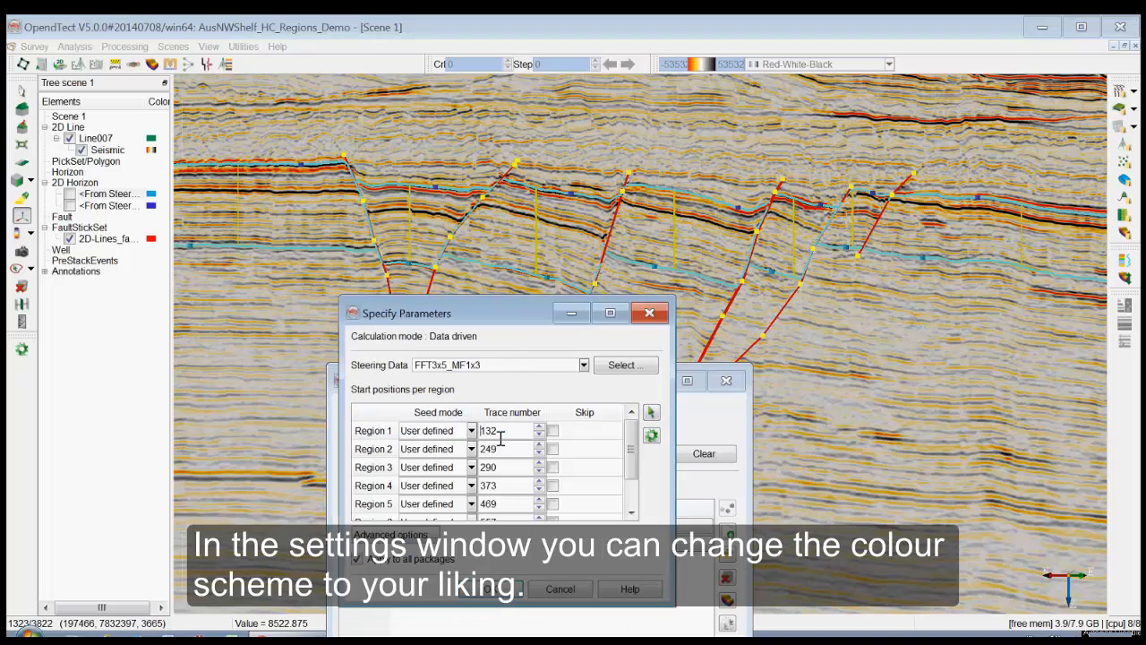
{"action": "left_click", "coordinate": [431, 433]}
{"action": "left_click", "coordinate": [554, 431]}
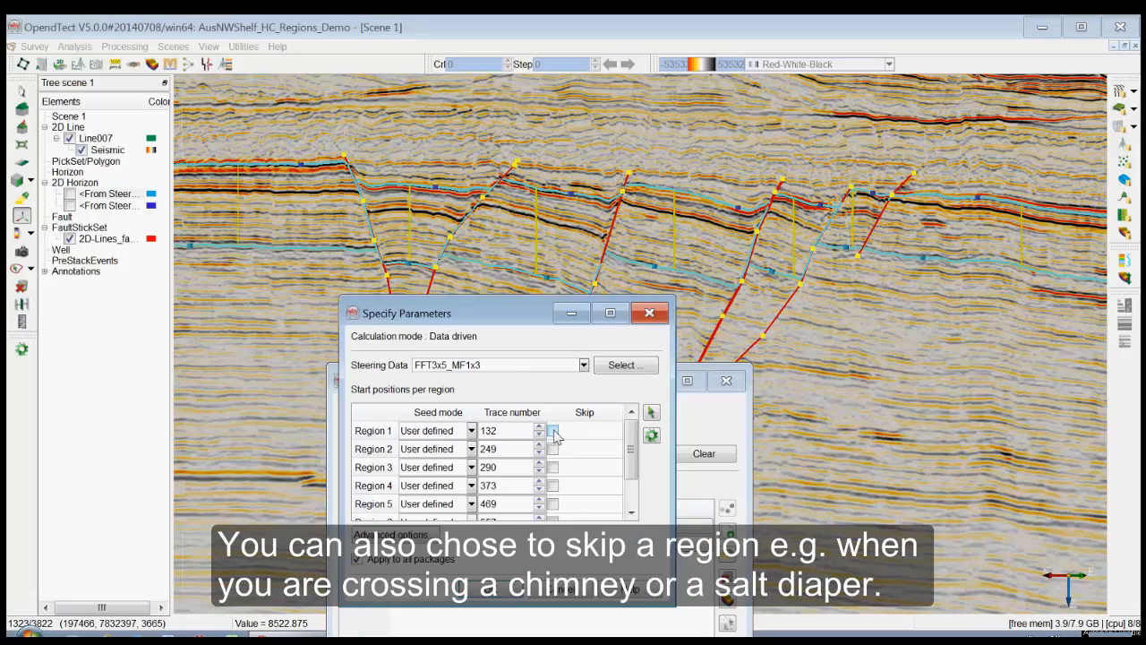
{"action": "left_click", "coordinate": [553, 432]}
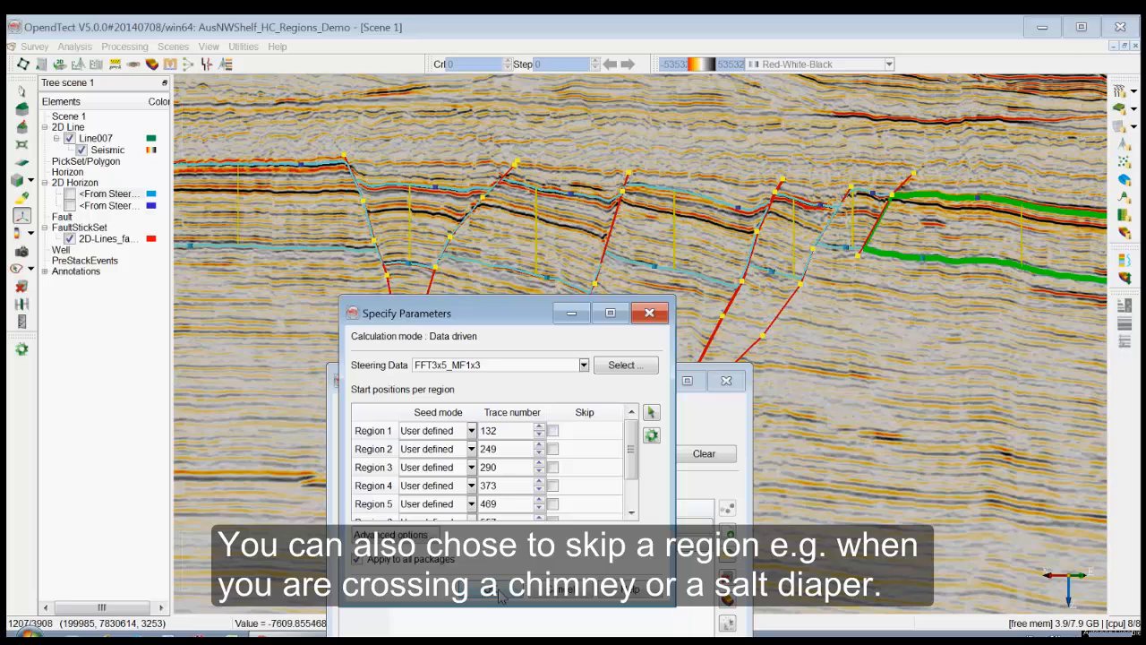
Step: Accept the region parameters and calculate the data-driven HorizonCube between the two framework horizons
{"action": "left_click", "coordinate": [500, 598]}
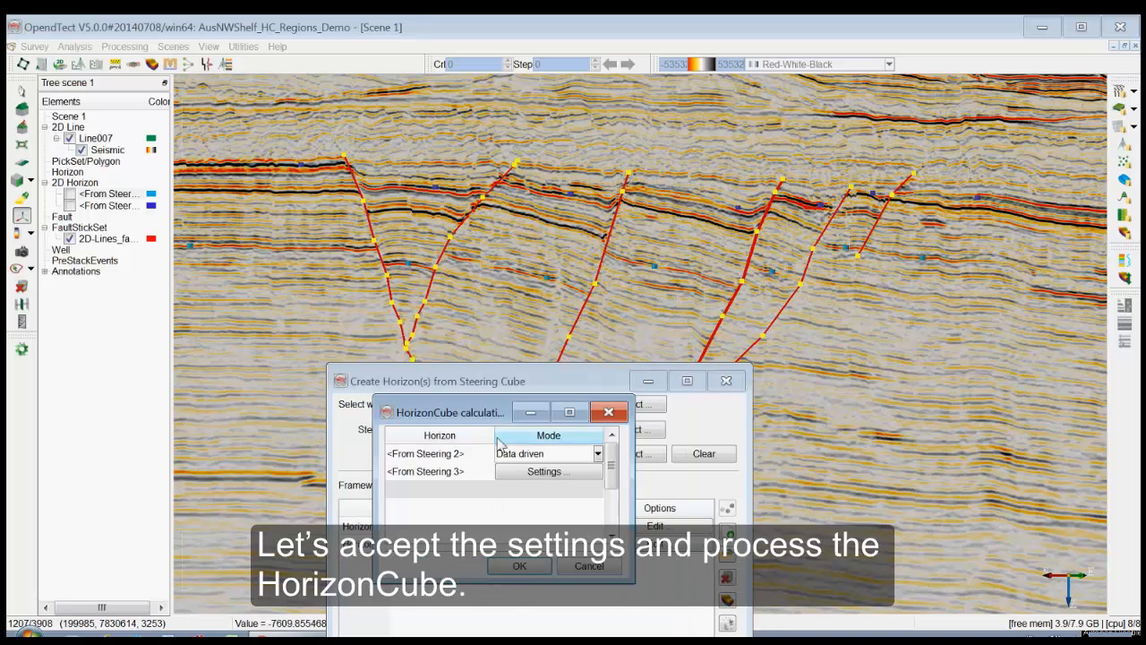
{"action": "left_click", "coordinate": [535, 568]}
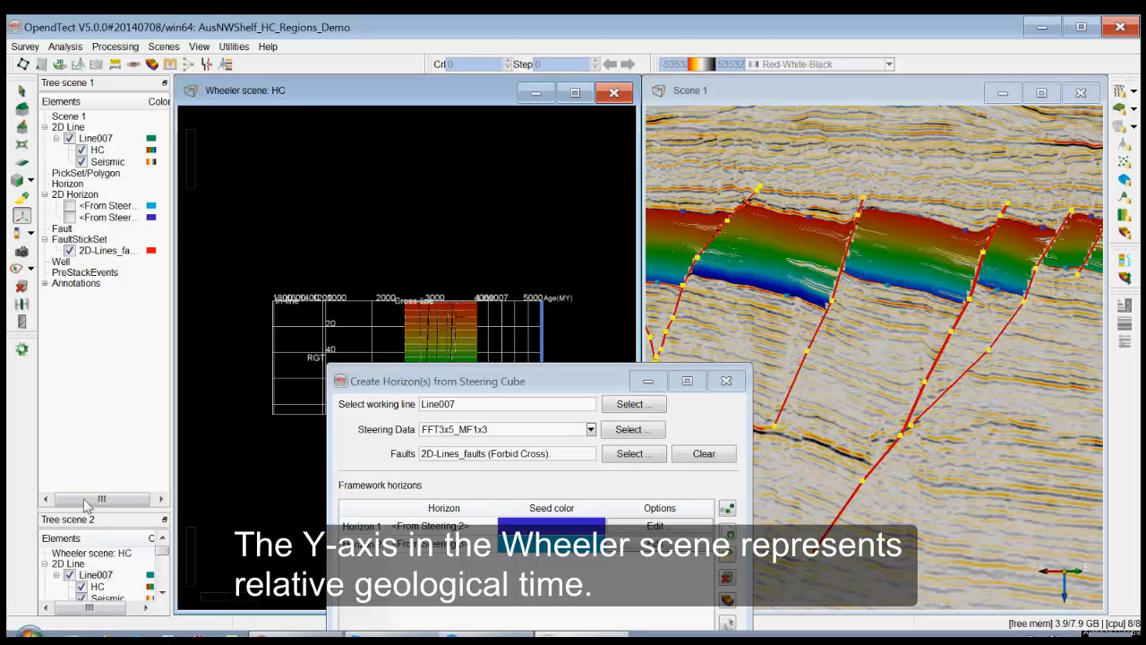
Step: Enlarge the Wheeler scene's tree, switch to the cross-line view, and tile Scene 1 and the Wheeler scene side by side
{"action": "left_click_drag", "start_coordinate": [95, 511], "coordinate": [103, 365]}
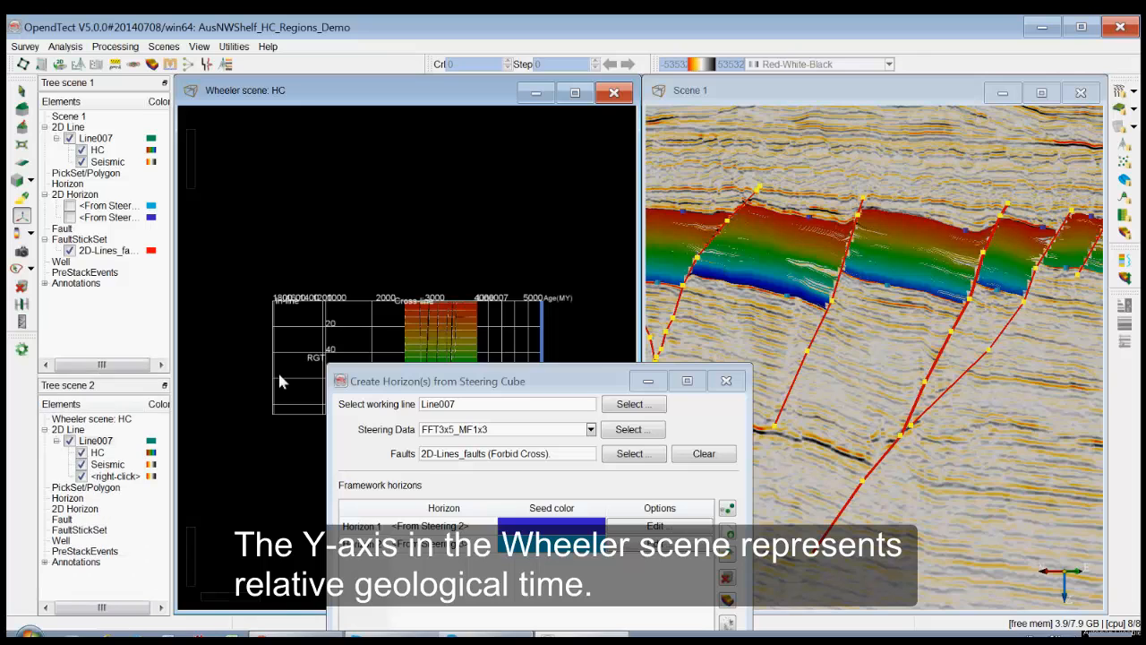
{"action": "left_click", "coordinate": [30, 182]}
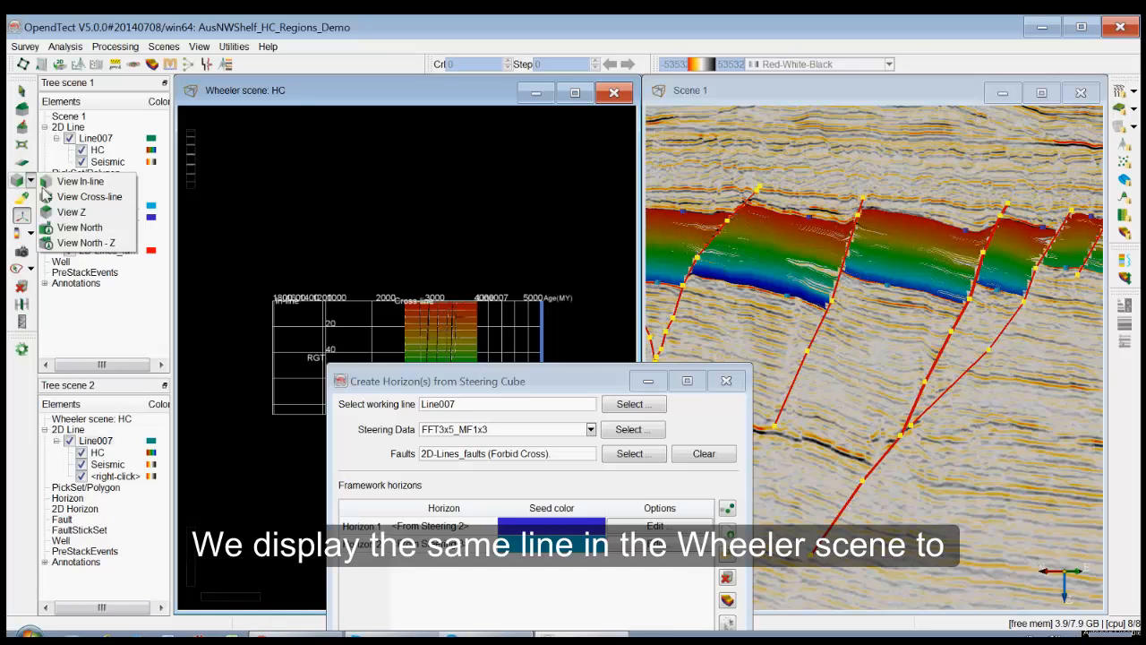
{"action": "left_click", "coordinate": [94, 194]}
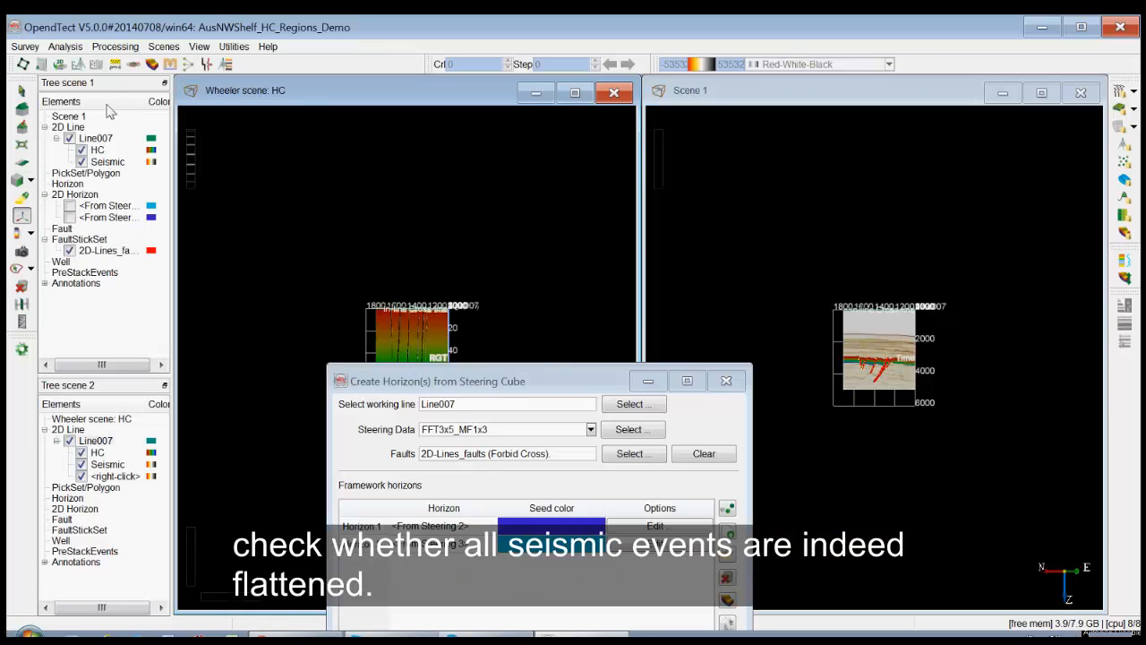
{"action": "left_click", "coordinate": [164, 47]}
{"action": "mouse_move", "coordinate": [189, 134]}
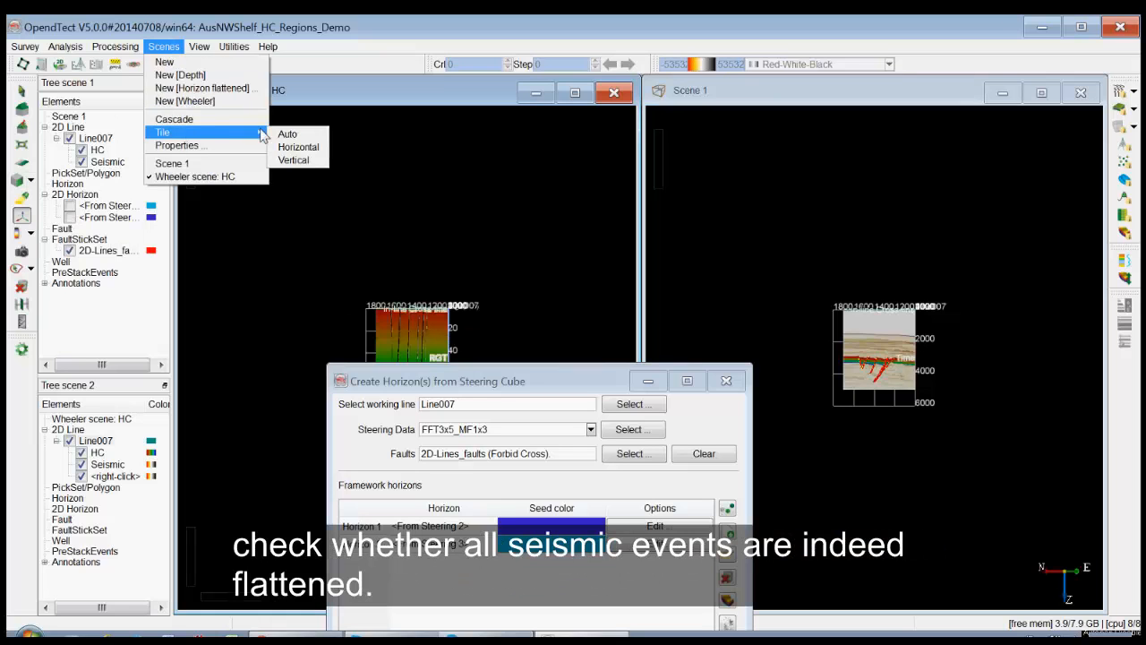
{"action": "left_click", "coordinate": [306, 154]}
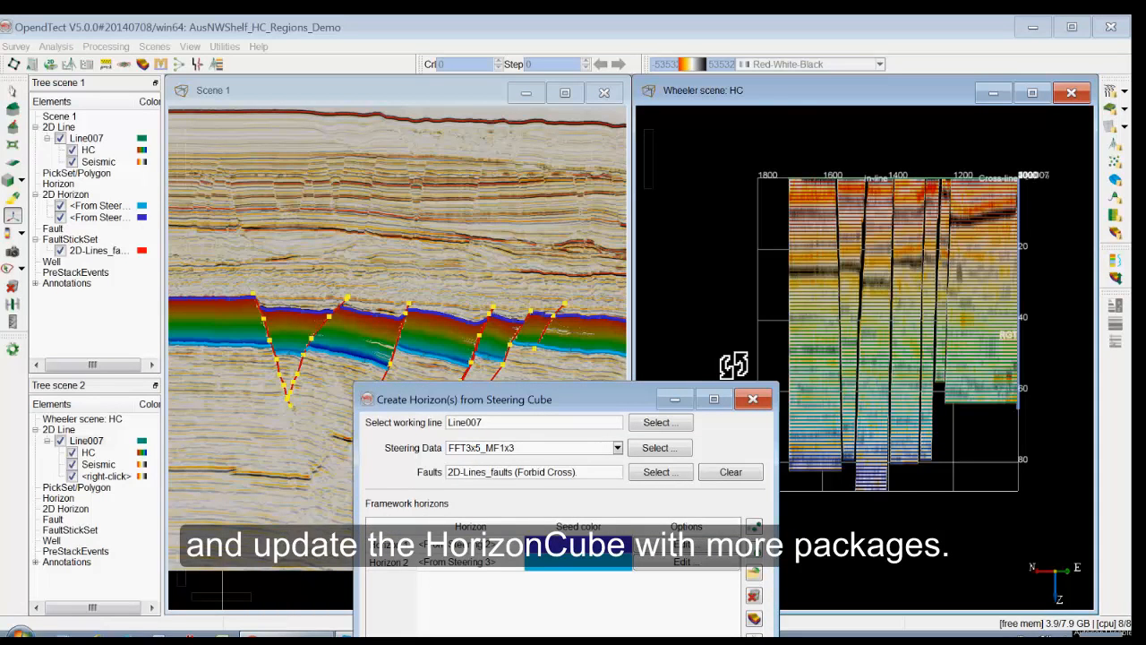
Step: Add a framework horizon by picking seeds on the dark, non-flat event in the first three fault blocks of the Wheeler scene
{"action": "left_click_drag", "start_coordinate": [609, 399], "coordinate": [568, 370]}
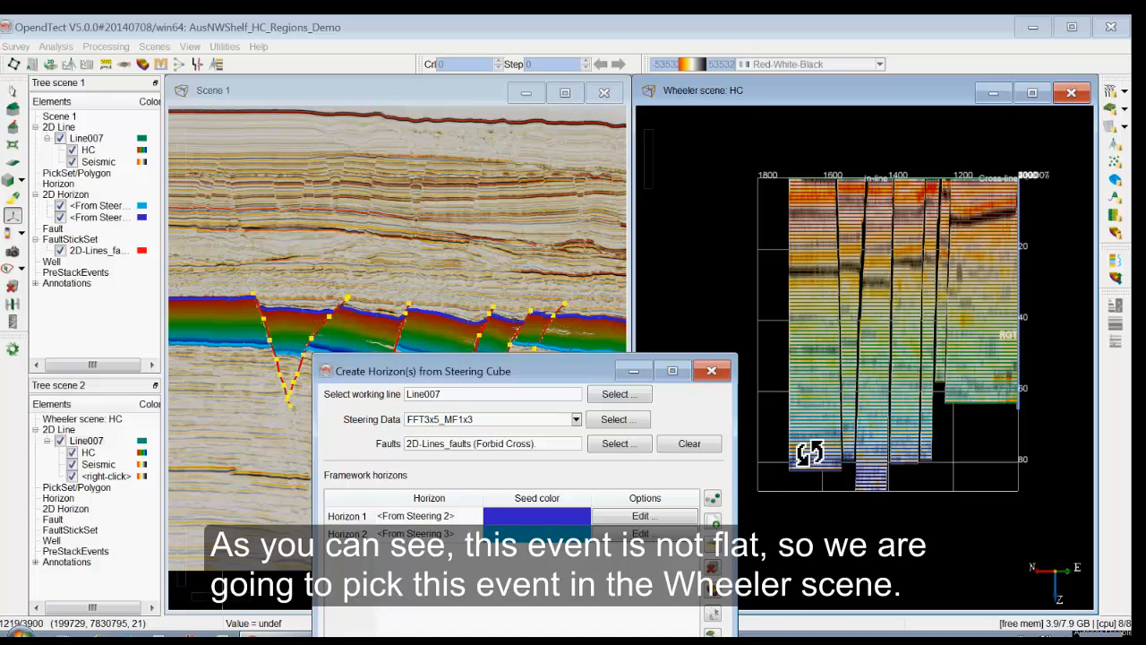
{"action": "left_click", "coordinate": [713, 498]}
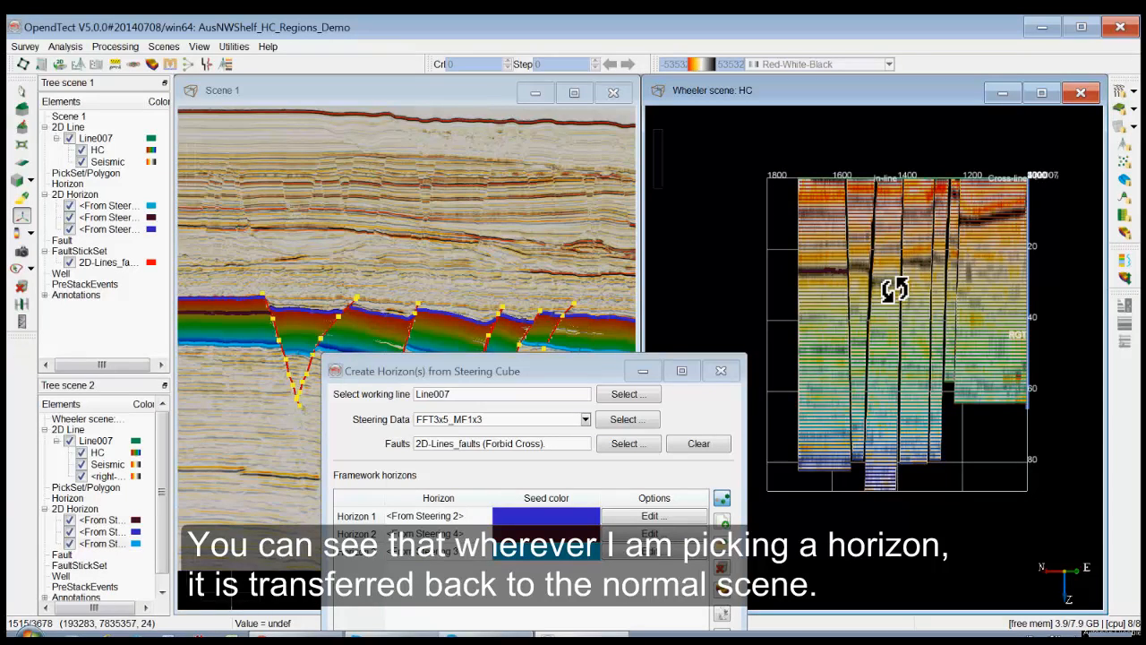
{"action": "left_click", "coordinate": [887, 281]}
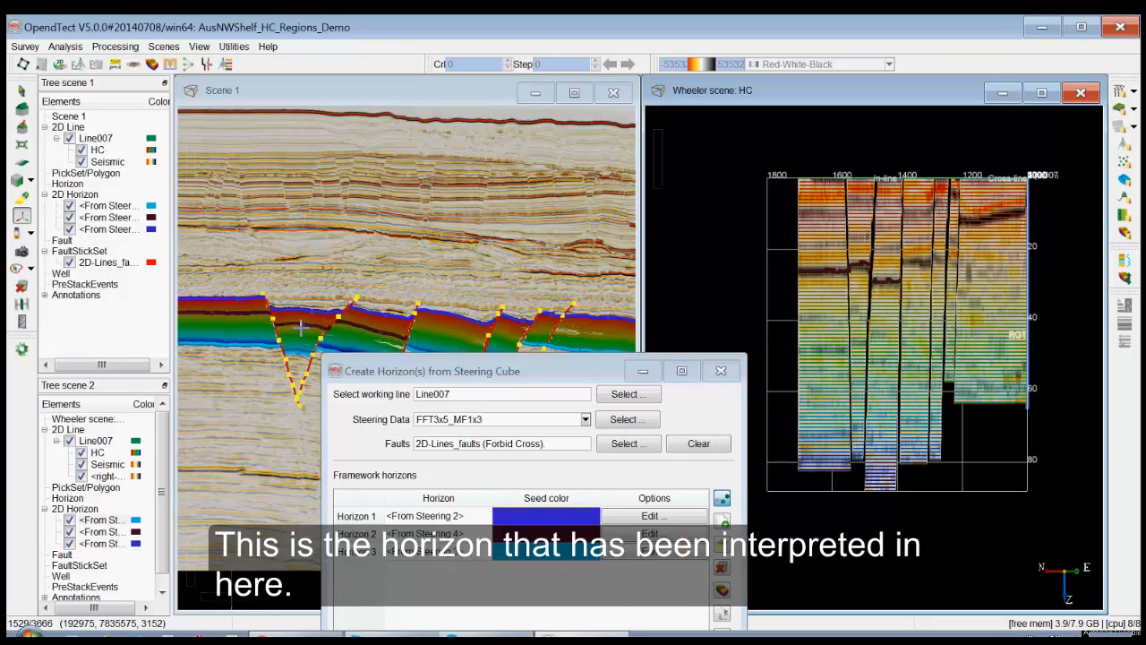
Step: Check the newly picked horizon up close in Scene 1, move the horizon dialog out of the way, and maximize that scene
{"action": "scroll", "coordinate": [309, 327], "scroll_direction": "up", "scroll_amount": 8}
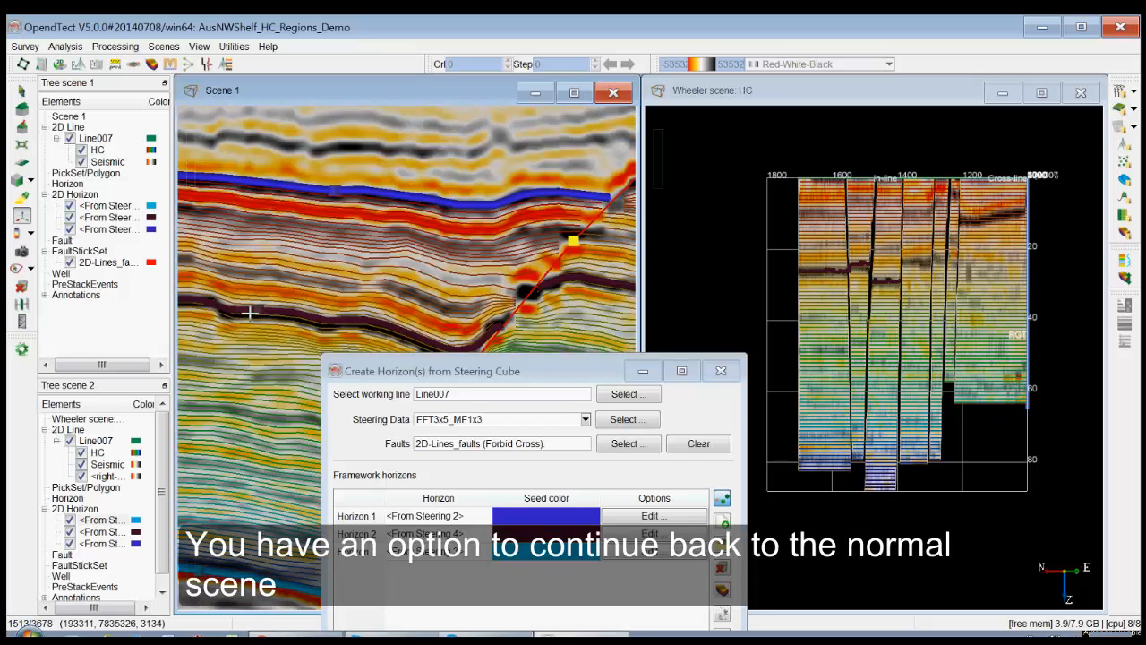
{"action": "scroll", "coordinate": [574, 307], "scroll_direction": "down", "scroll_amount": 7}
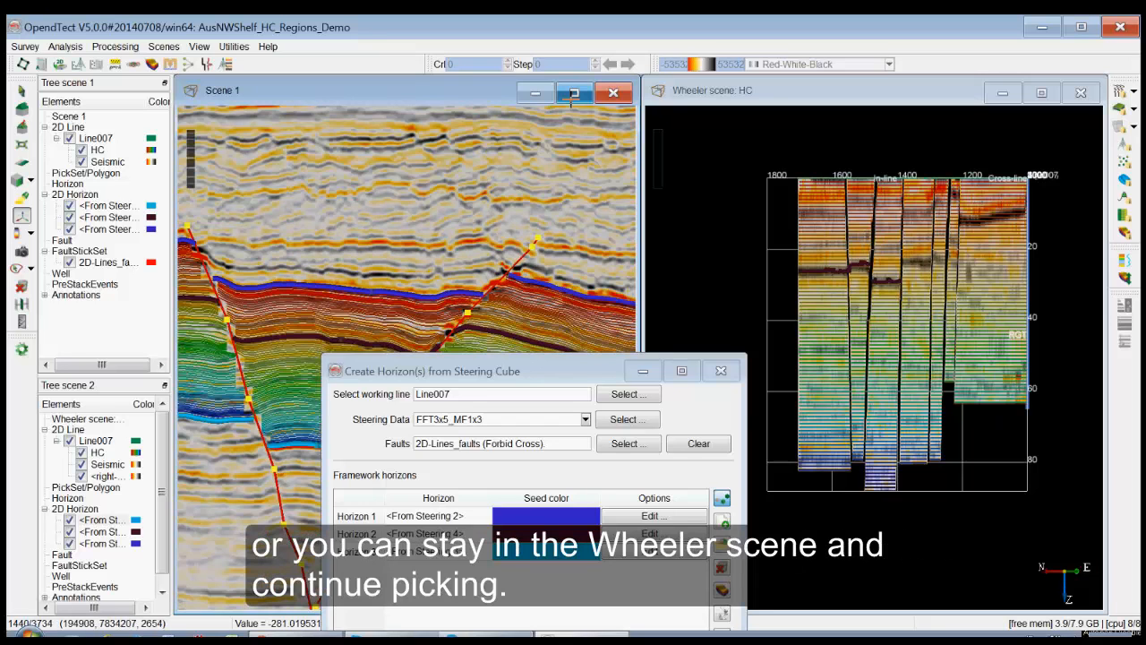
{"action": "left_click_drag", "start_coordinate": [571, 362], "coordinate": [317, 477]}
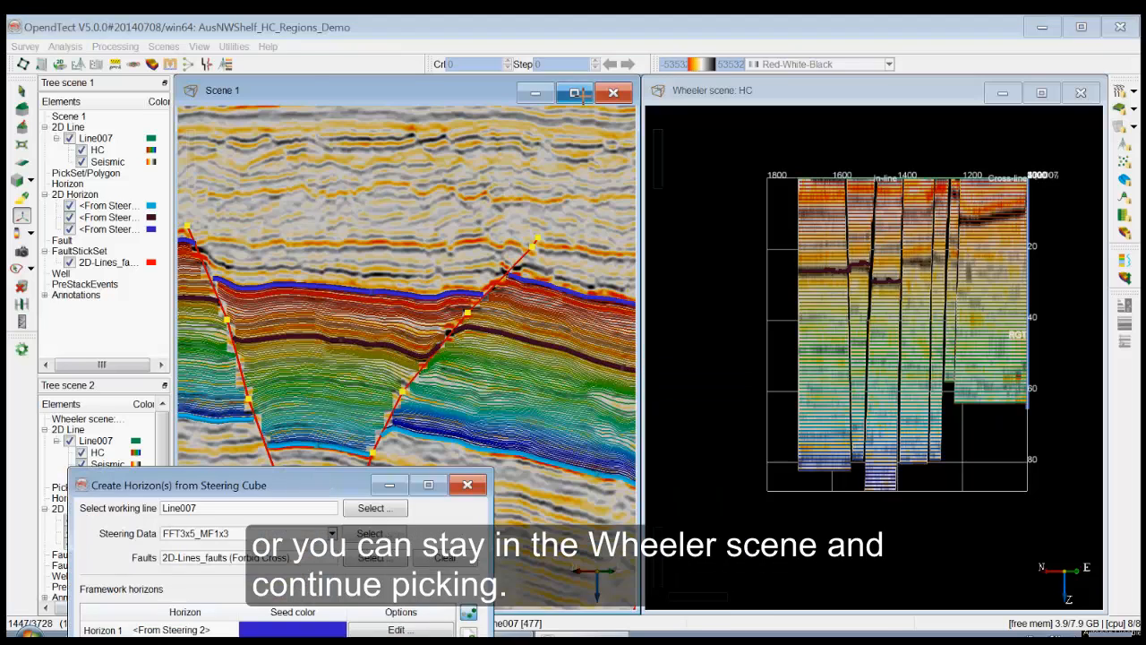
{"action": "left_click", "coordinate": [574, 93]}
{"action": "scroll", "coordinate": [643, 307], "scroll_direction": "down", "scroll_amount": 2}
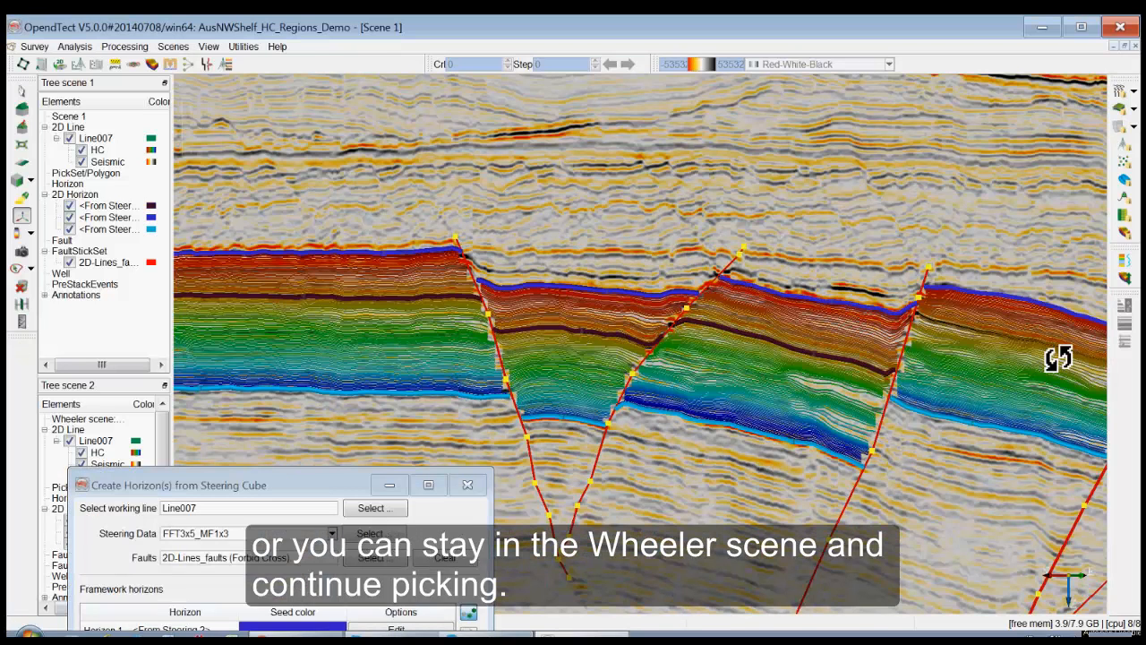
Step: Examine the picked horizon across the remaining fault blocks in Scene 1, and check the flattened events in the tiled Wheeler scene
{"action": "key", "text": "Escape"}
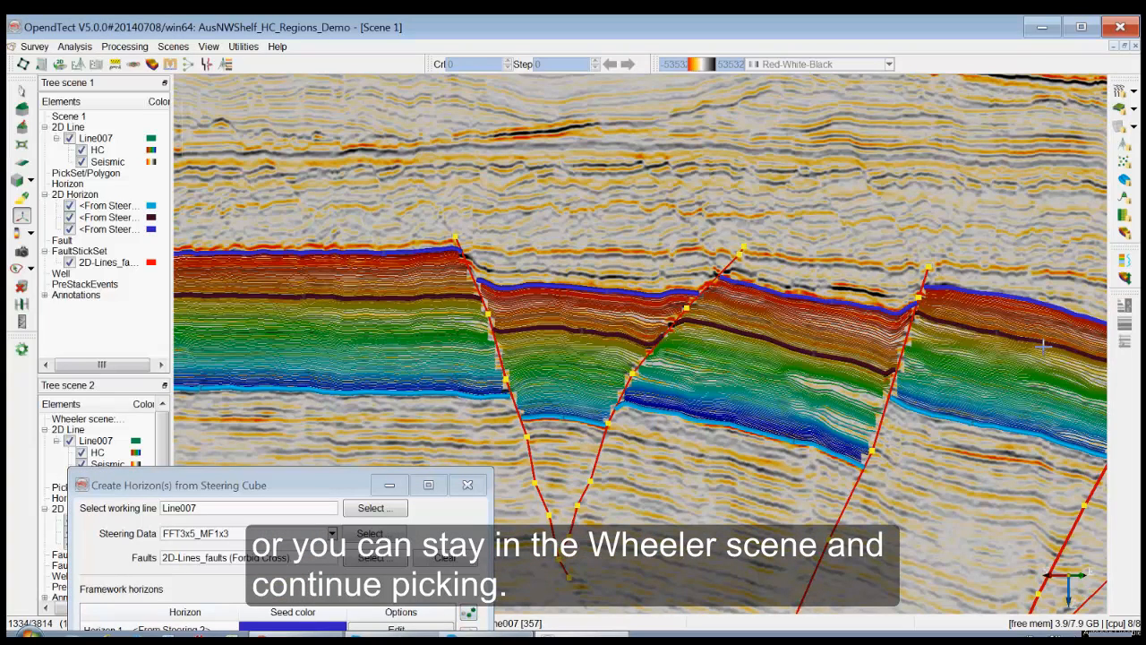
{"action": "middle_click_drag", "start_coordinate": [1044, 345], "coordinate": [524, 359]}
{"action": "middle_click_drag", "start_coordinate": [998, 368], "coordinate": [806, 288]}
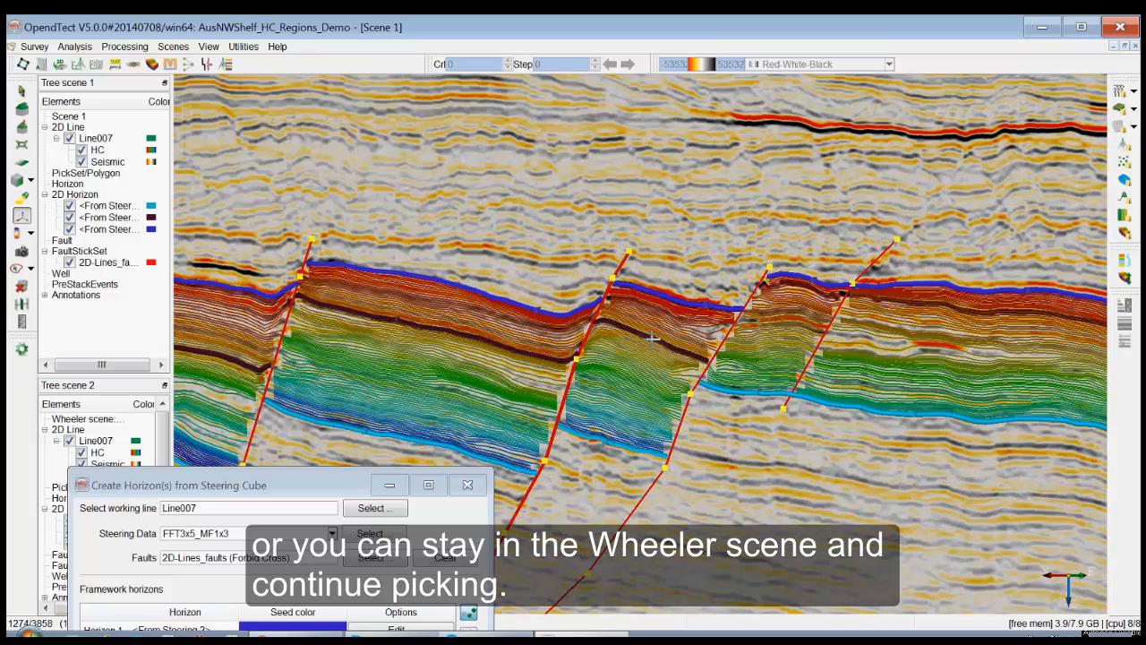
{"action": "key", "text": "Escape"}
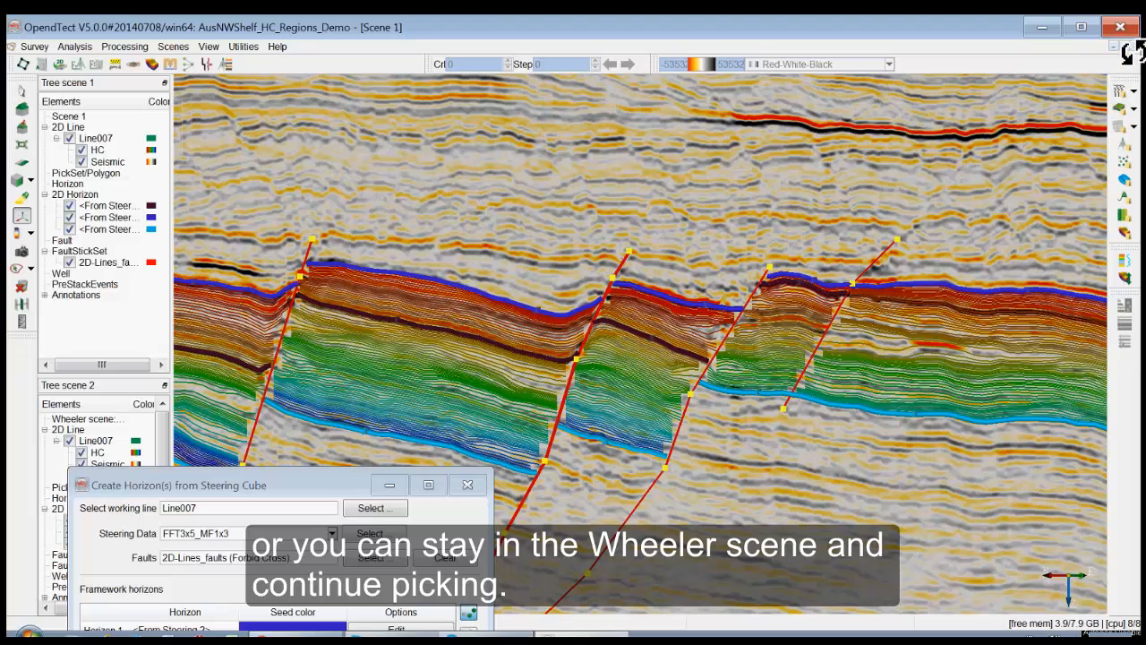
{"action": "left_click", "coordinate": [1126, 47]}
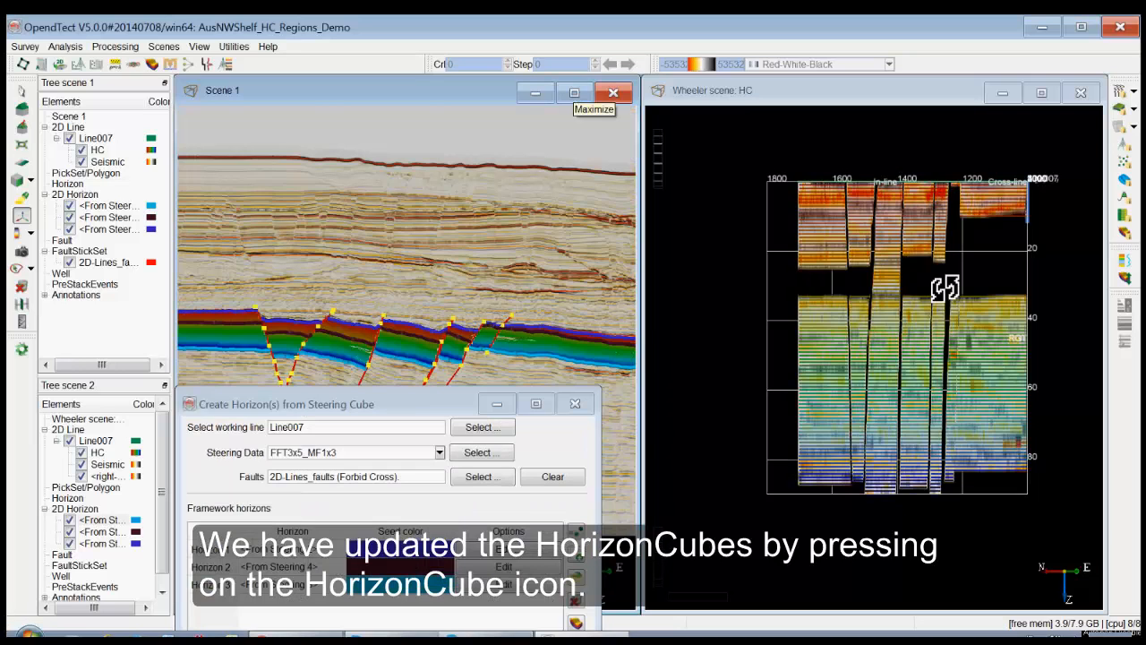
{"action": "scroll", "coordinate": [866, 337], "scroll_direction": "up", "scroll_amount": 2}
{"action": "scroll", "coordinate": [874, 347], "scroll_direction": "up", "scroll_amount": 1}
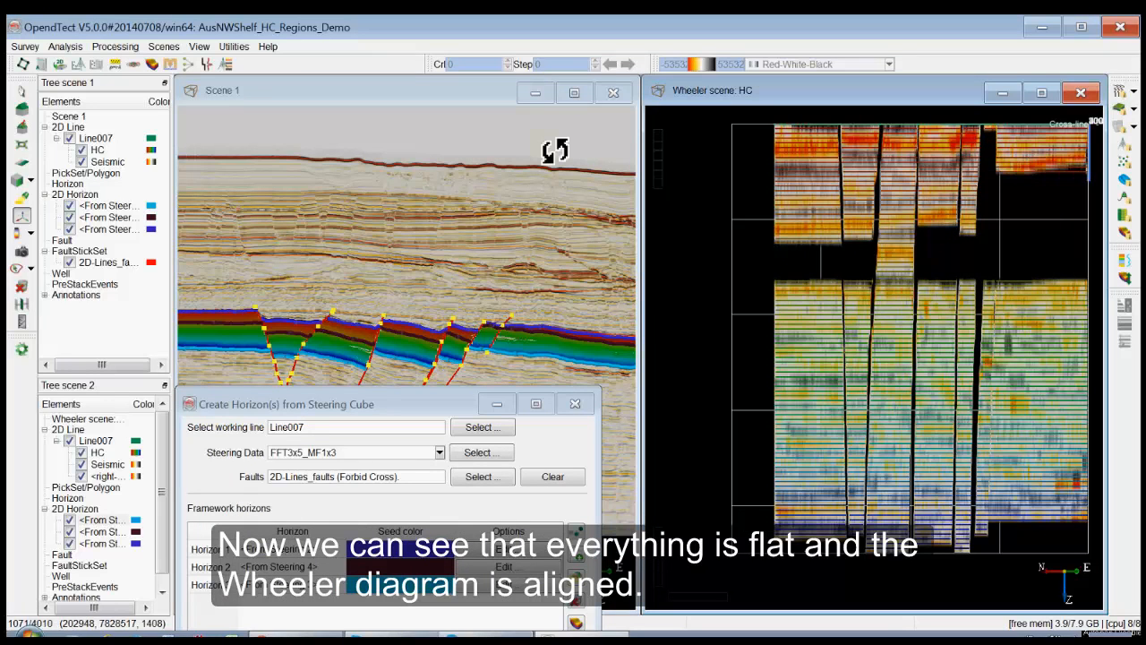
Step: Maximize Scene 1 and start merging the 2D HorizonCube regions on Line007 with Package2 selected
{"action": "left_click", "coordinate": [576, 92]}
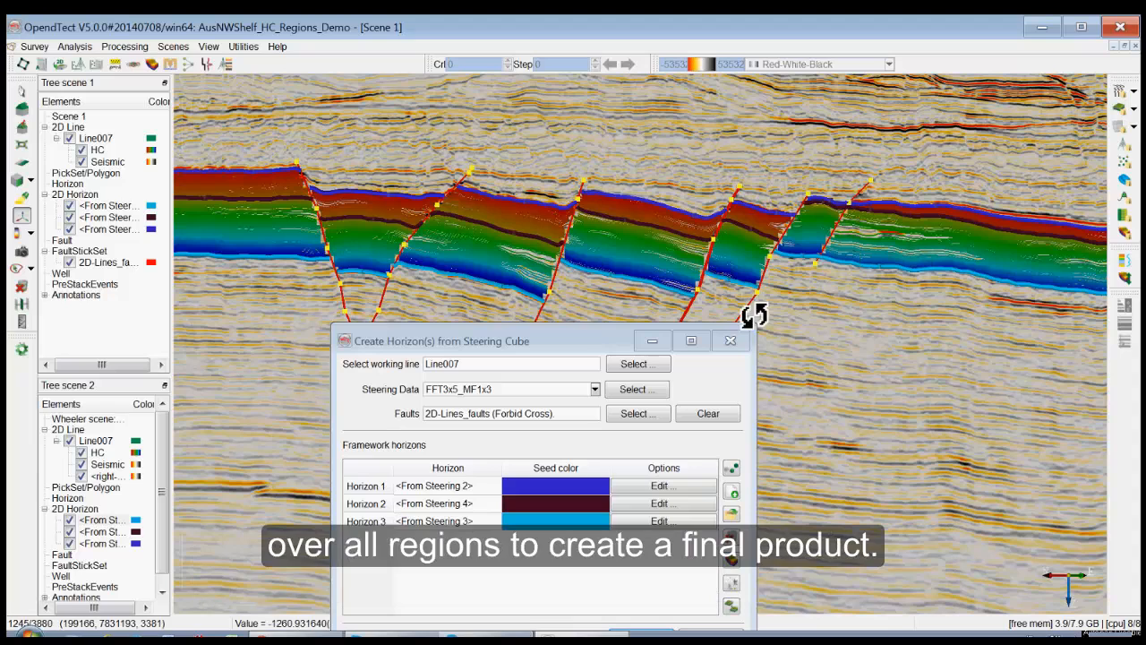
{"action": "left_click", "coordinate": [731, 607]}
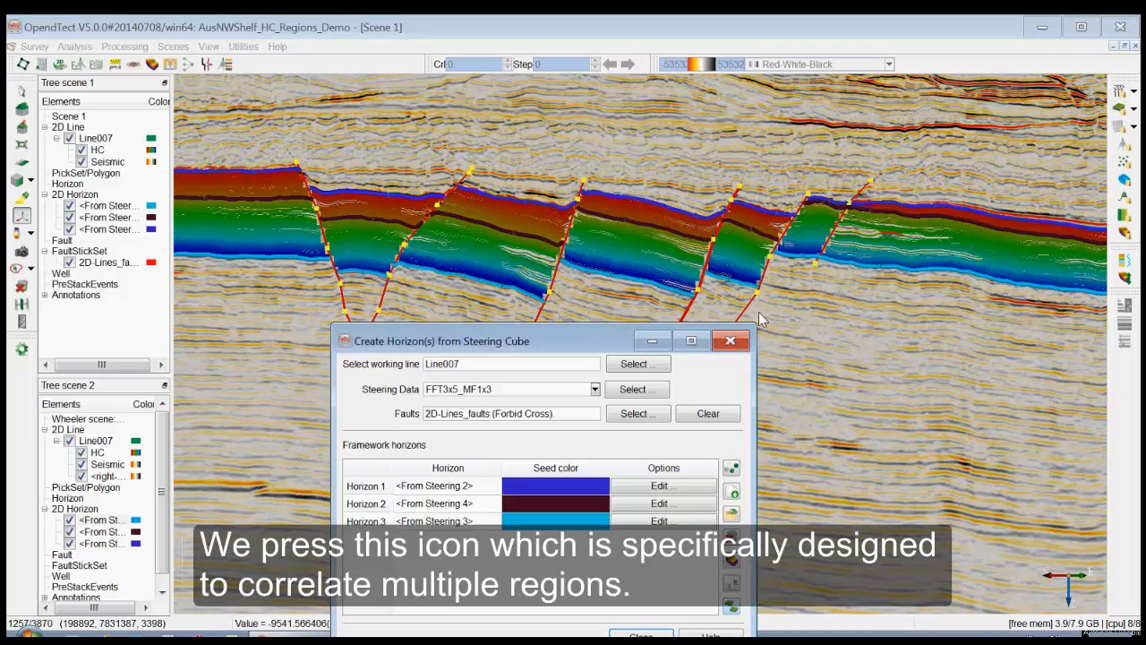
{"action": "left_click", "coordinate": [394, 379]}
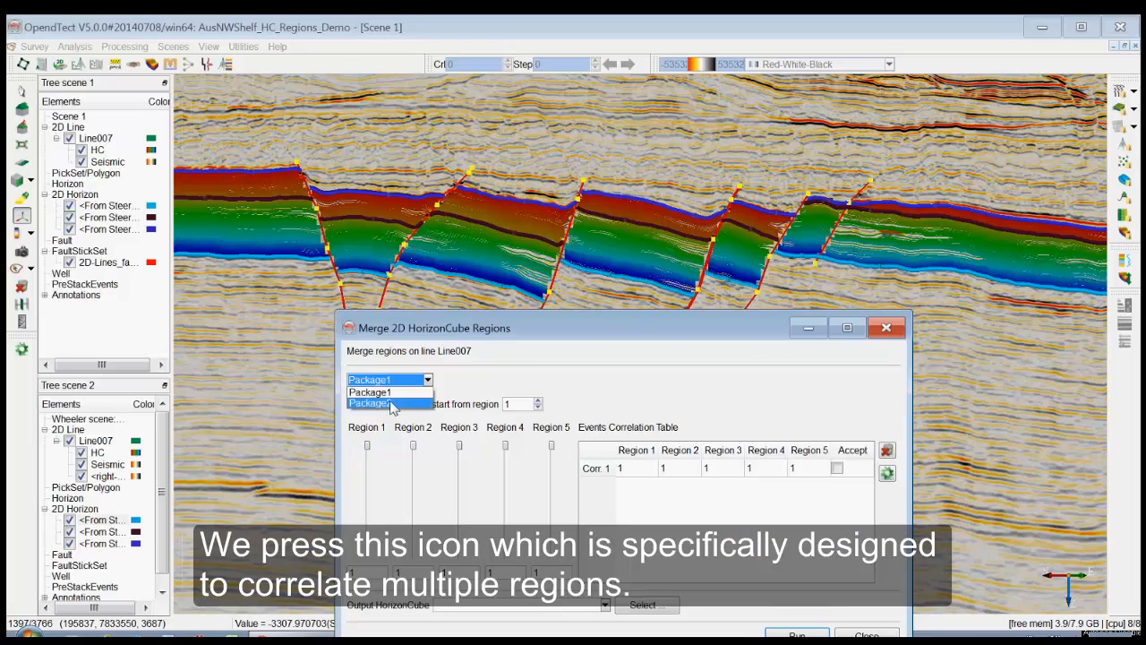
{"action": "left_click", "coordinate": [390, 405]}
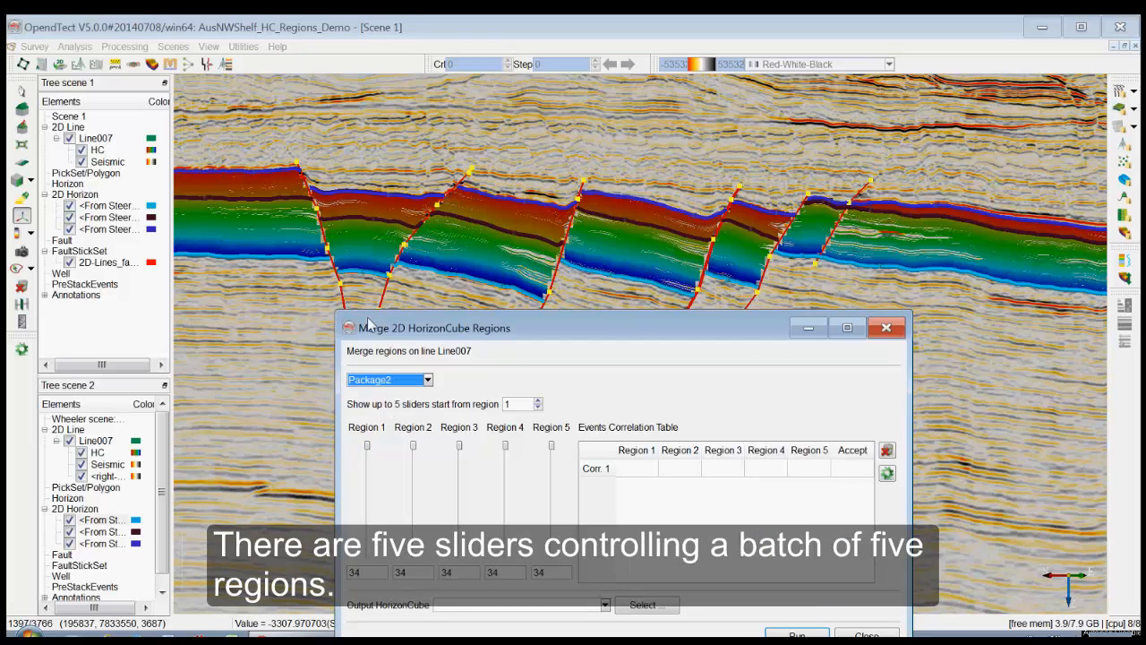
Step: Correlate the prominent seismic event across regions 1 to 5 by setting their event numbers to 59, 65, 65, 64 and 66
{"action": "left_click", "coordinate": [367, 445]}
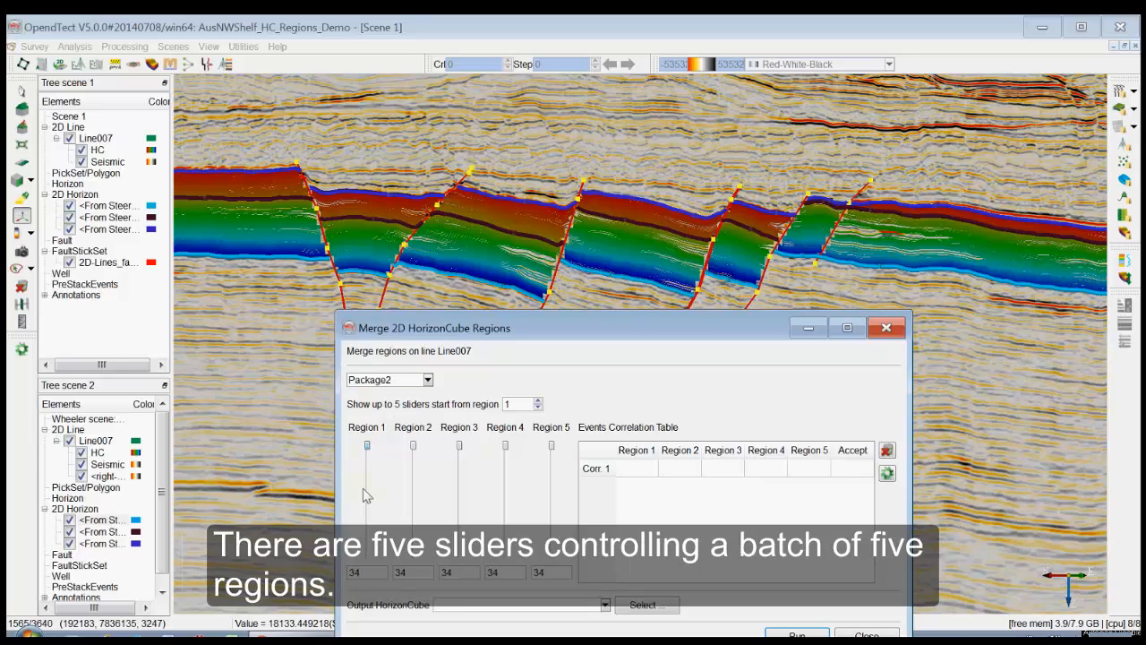
{"action": "left_click_drag", "start_coordinate": [368, 446], "coordinate": [374, 506]}
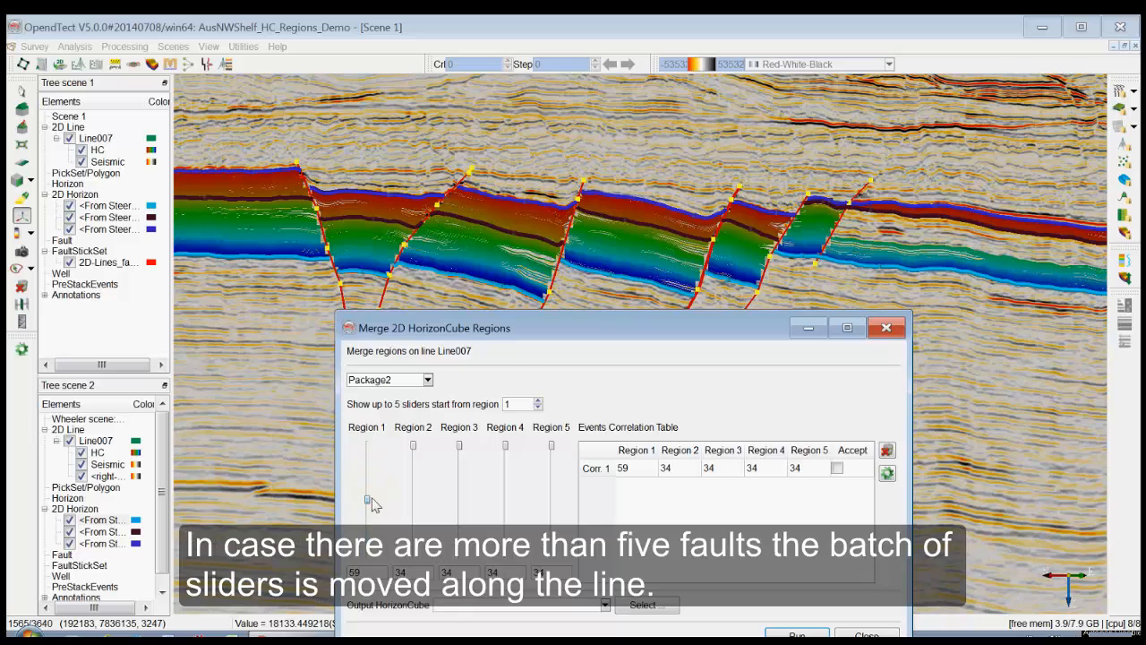
{"action": "left_click_drag", "start_coordinate": [413, 446], "coordinate": [415, 510]}
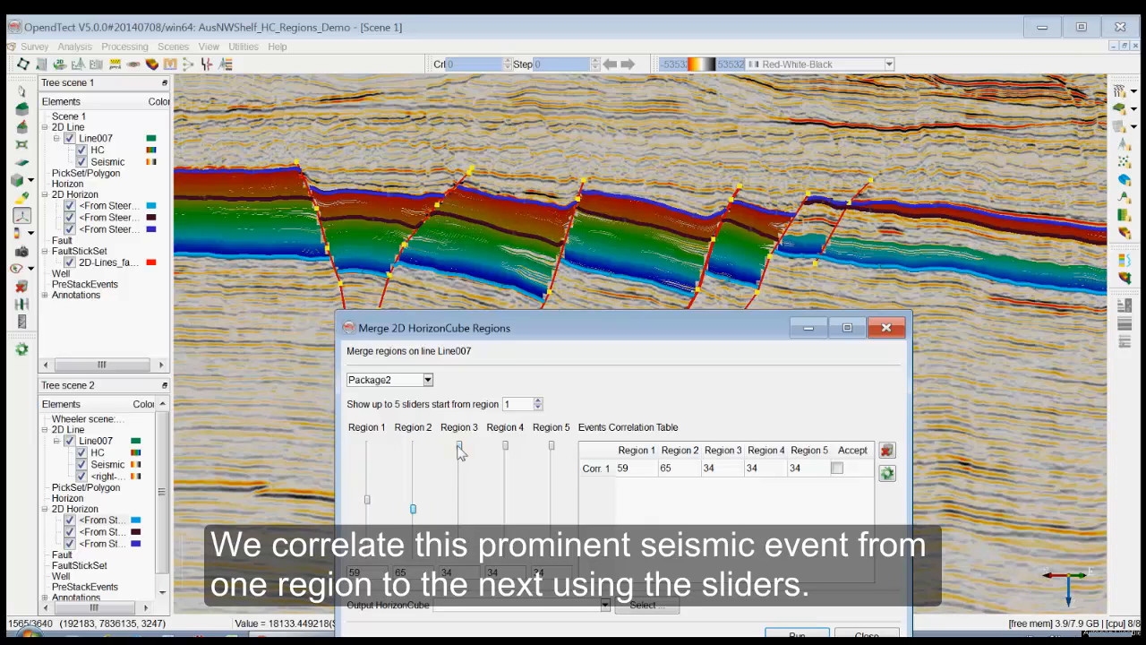
{"action": "left_click_drag", "start_coordinate": [459, 446], "coordinate": [459, 513]}
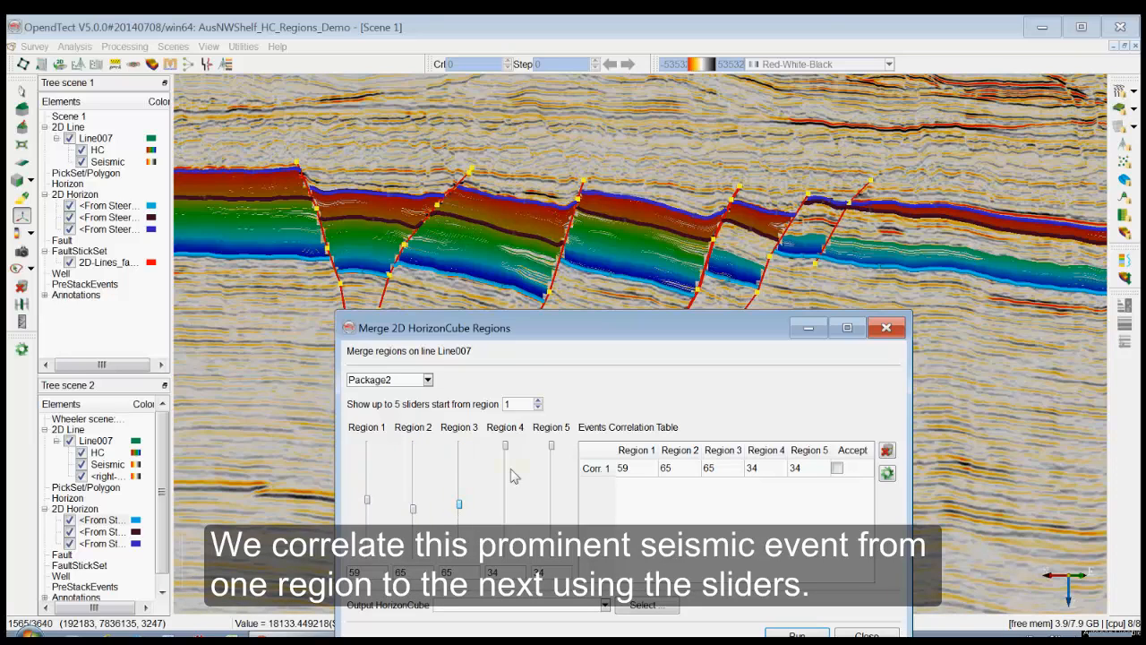
{"action": "left_click_drag", "start_coordinate": [506, 447], "coordinate": [505, 507]}
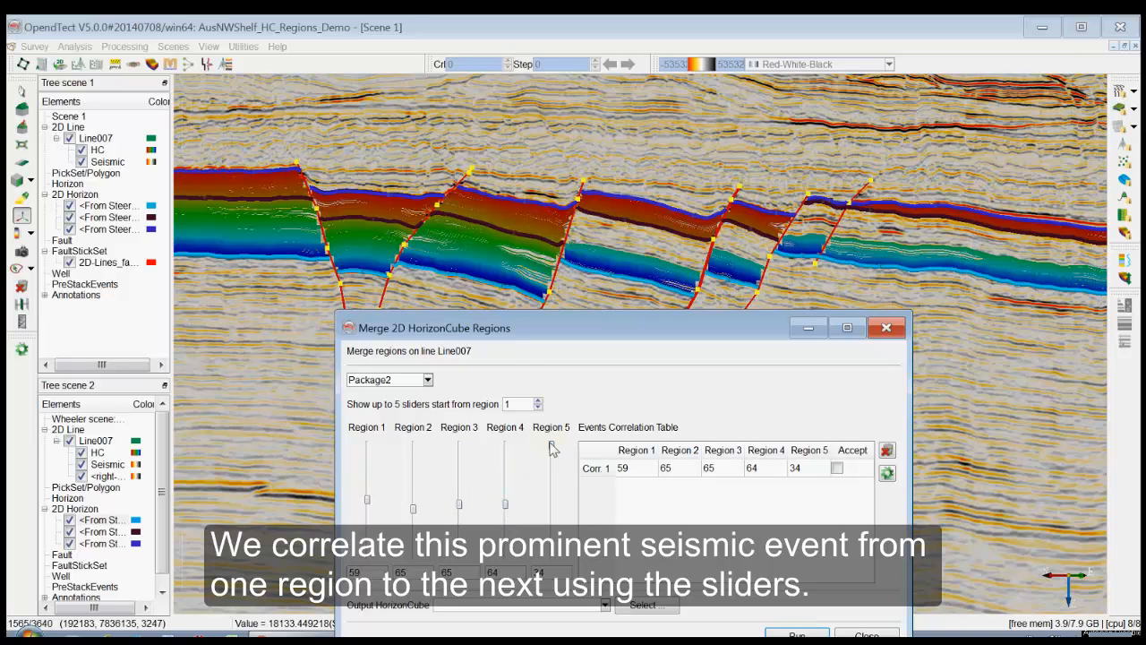
{"action": "left_click_drag", "start_coordinate": [552, 446], "coordinate": [551, 508]}
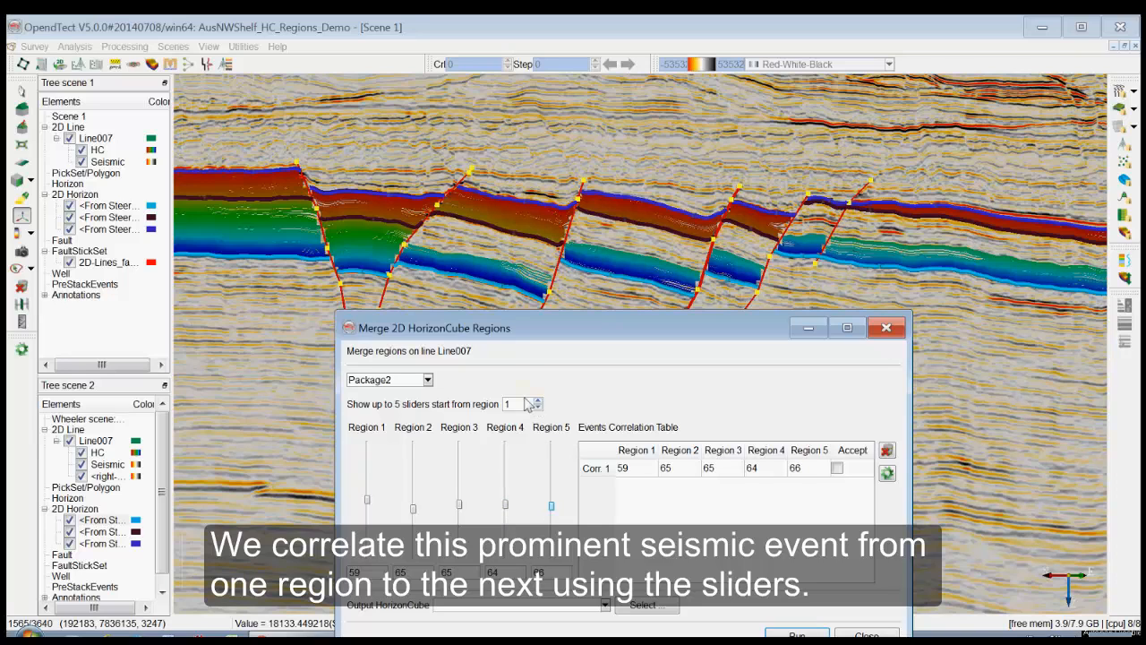
Step: Shift the correlation sliders to start from region 3, and set region 6 to event 63 and region 7 to event 65
{"action": "scroll", "coordinate": [520, 403], "scroll_direction": "up", "scroll_amount": 2}
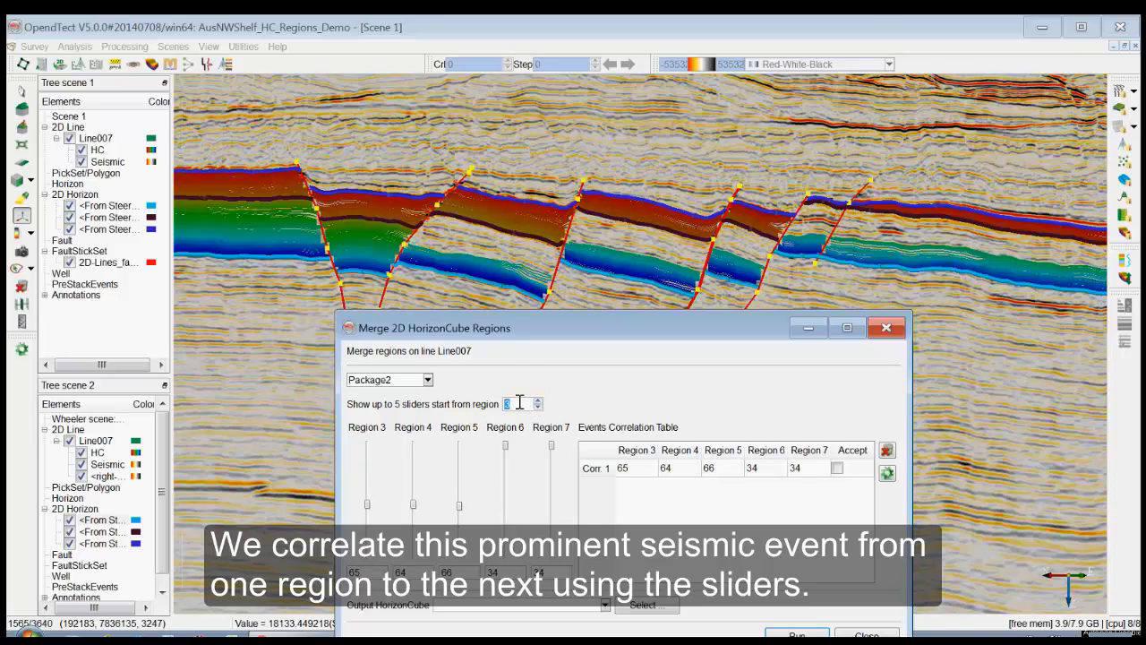
{"action": "left_click_drag", "start_coordinate": [507, 448], "coordinate": [507, 504]}
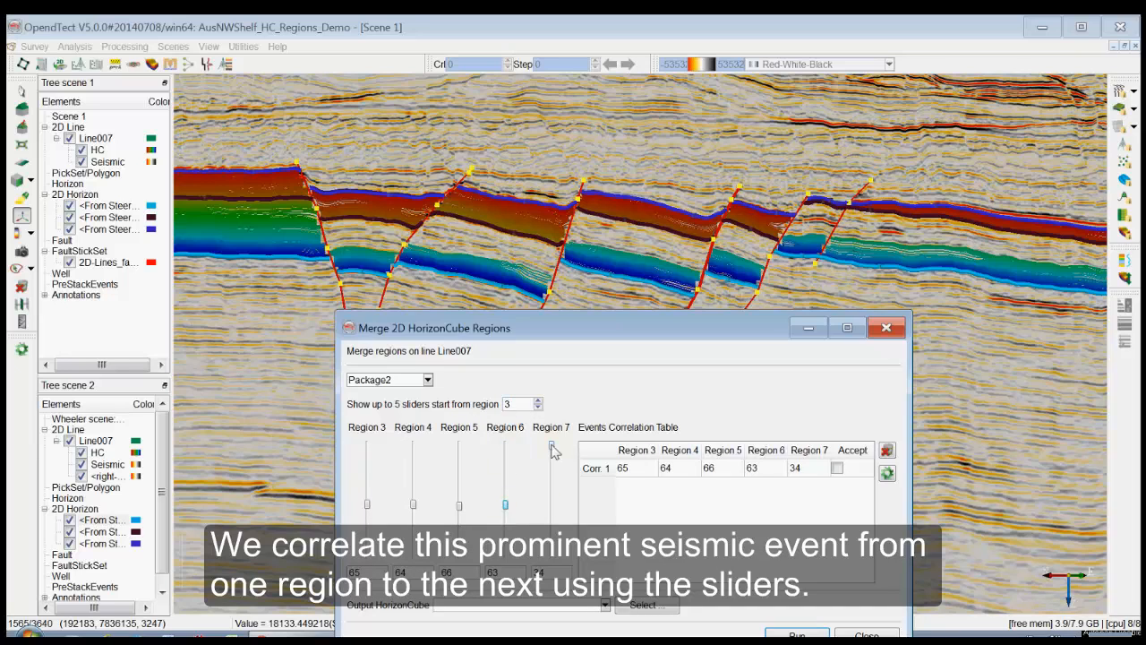
{"action": "left_click_drag", "start_coordinate": [552, 448], "coordinate": [550, 508]}
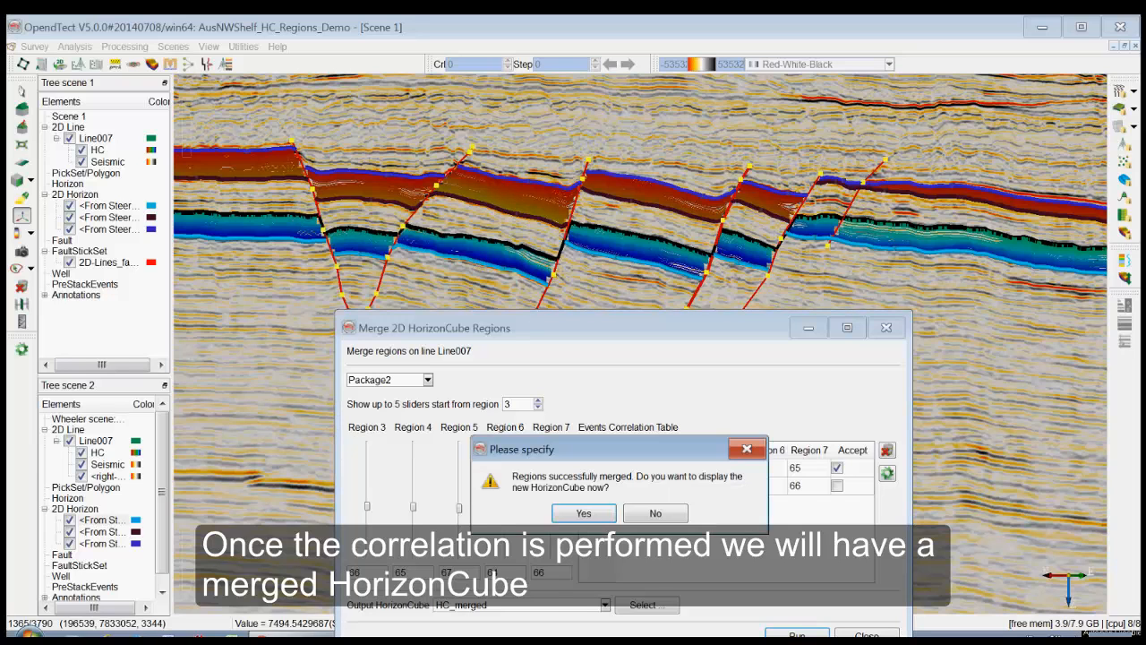
Step: Display the merged HorizonCube HC_merged, and bring back the tiled scenes with the merge dialog moved aside to inspect the Wheeler scene
{"action": "left_click", "coordinate": [587, 515]}
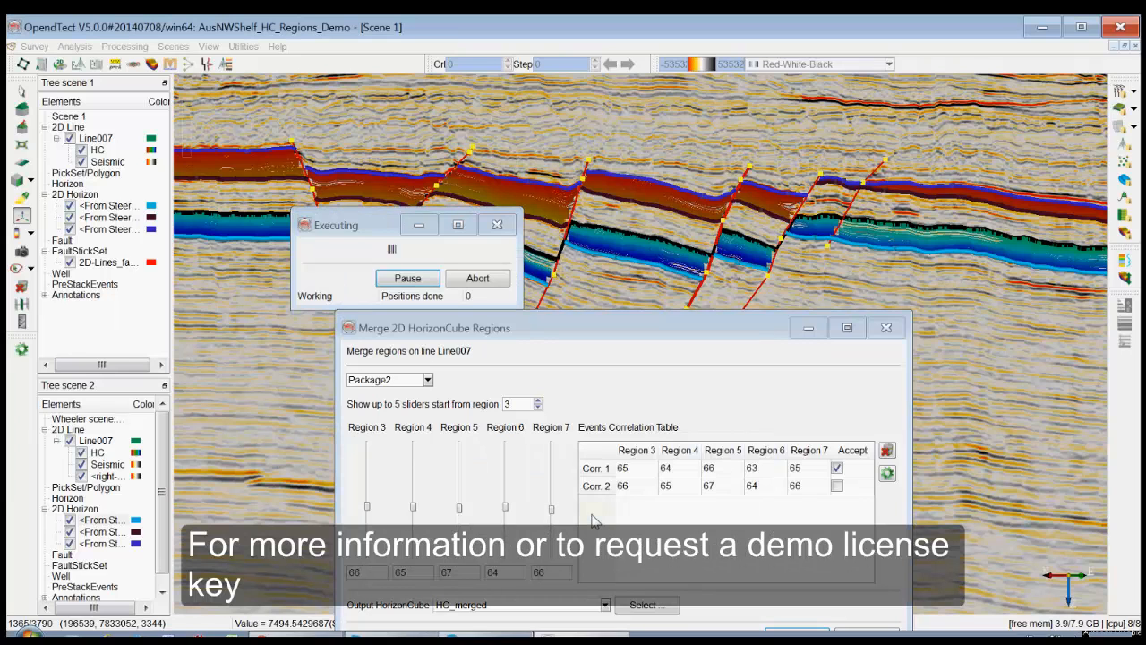
{"action": "left_click", "coordinate": [1126, 46]}
{"action": "left_click_drag", "start_coordinate": [753, 334], "coordinate": [643, 543]}
{"action": "left_click", "coordinate": [897, 436]}
{"action": "scroll", "coordinate": [909, 367], "scroll_direction": "down", "scroll_amount": 4}
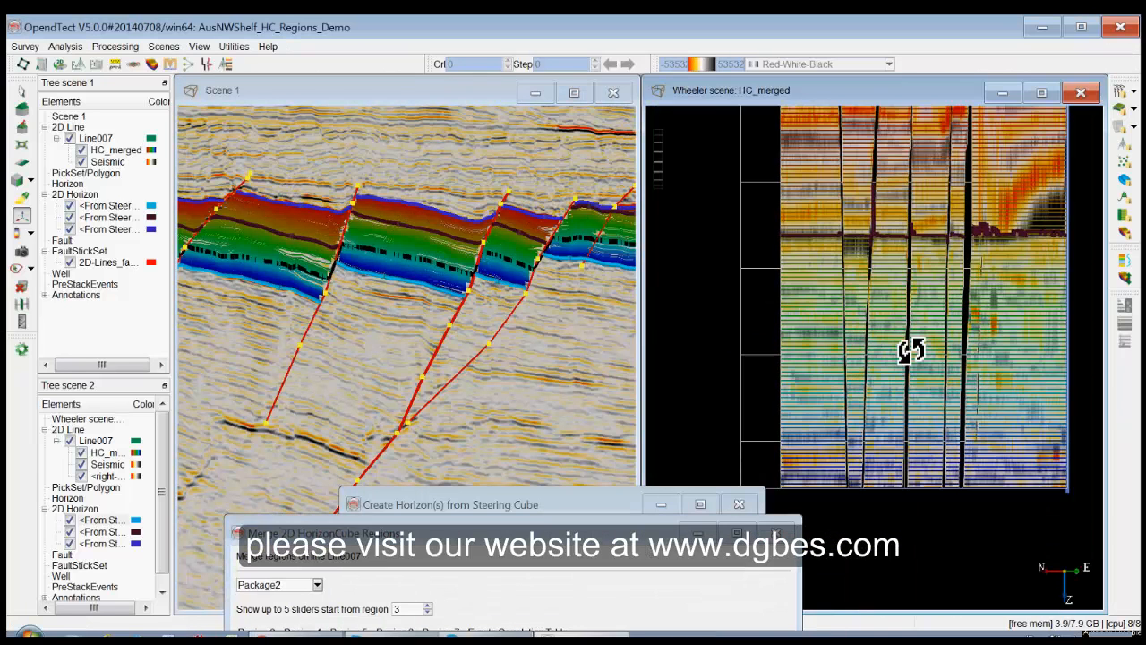